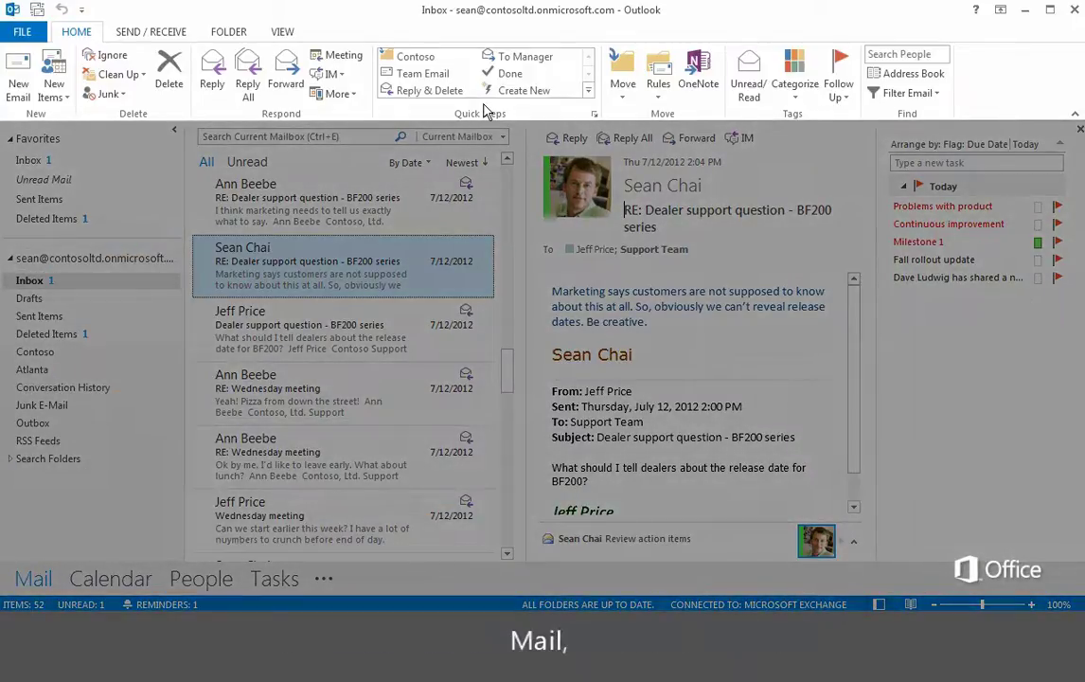
Step: View the Calendar, People and Tasks areas one after another to compare their commands
{"action": "left_click", "coordinate": [111, 581]}
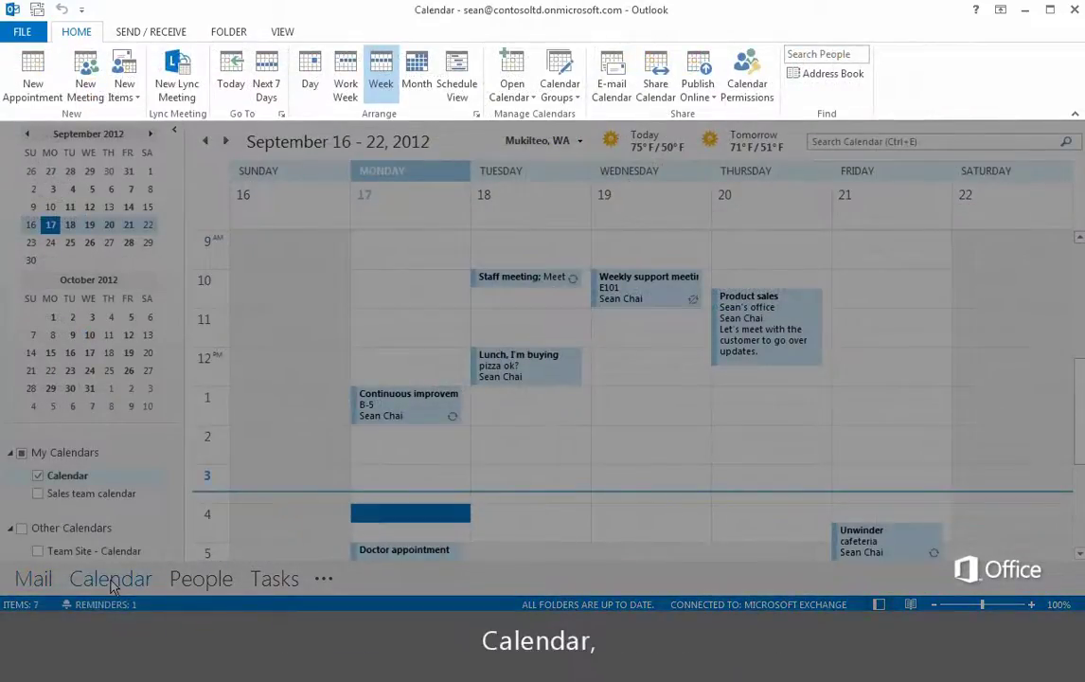
{"action": "left_click", "coordinate": [201, 580]}
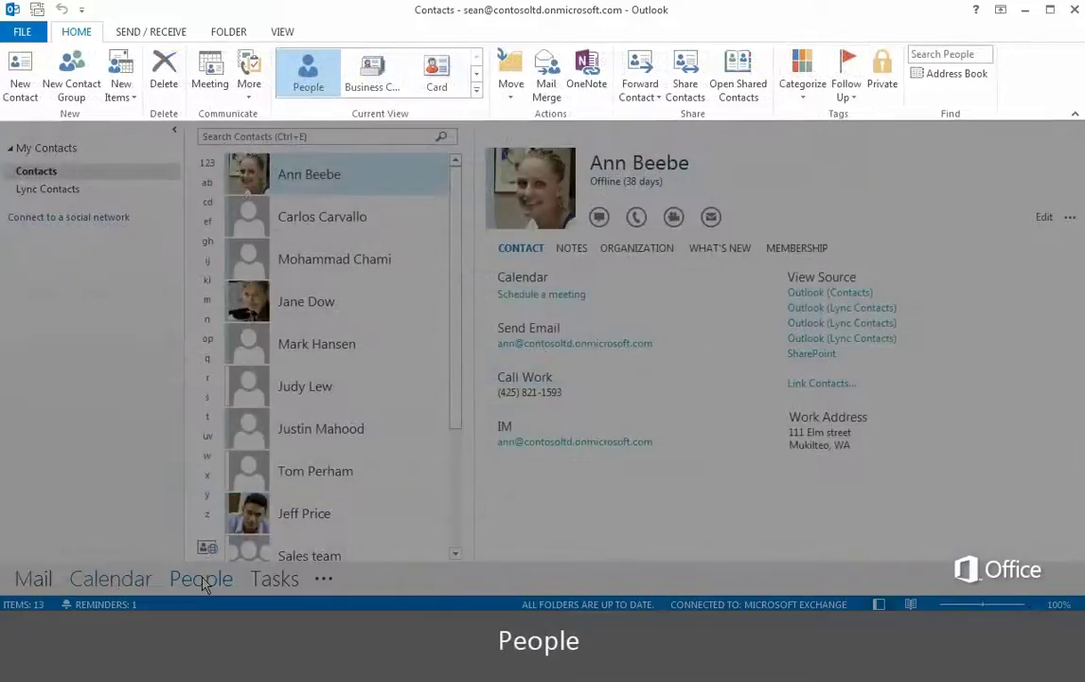
{"action": "left_click", "coordinate": [273, 582]}
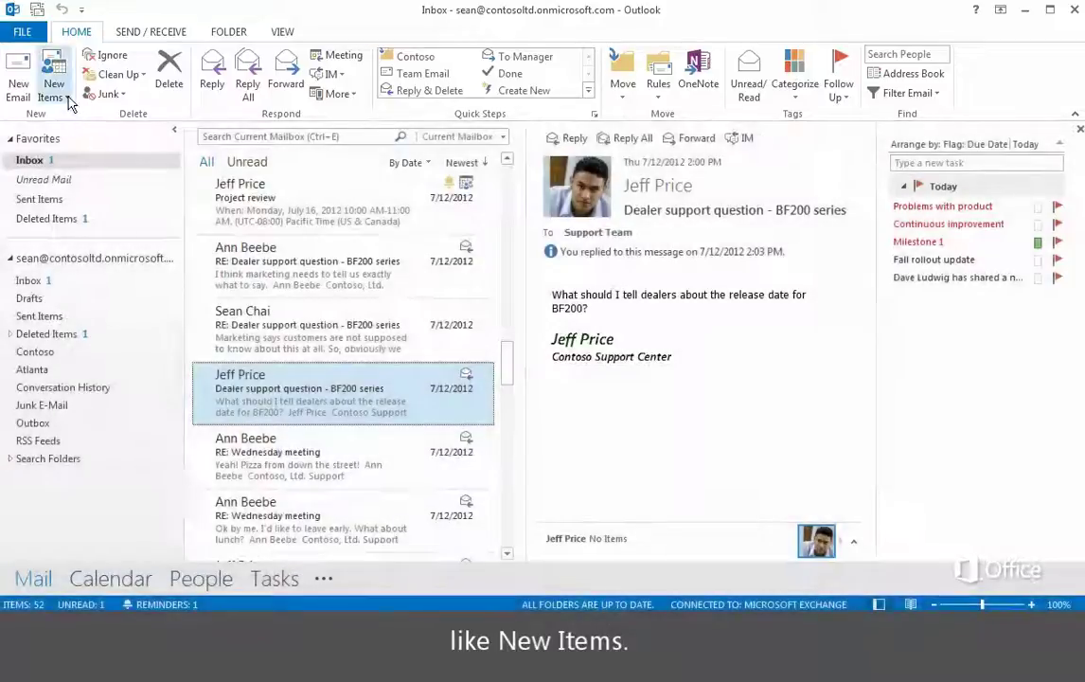
Step: Look through the choices for creating new items, moving the selected message and managing its rules
{"action": "left_click", "coordinate": [67, 98]}
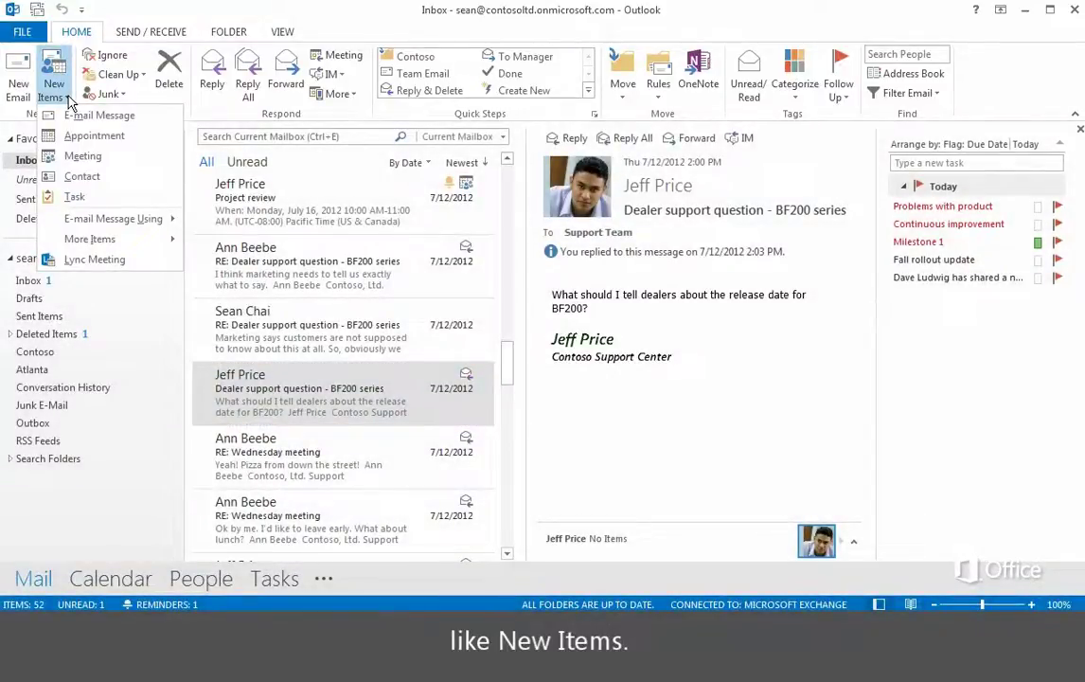
{"action": "key", "text": "Escape"}
{"action": "left_click", "coordinate": [622, 98]}
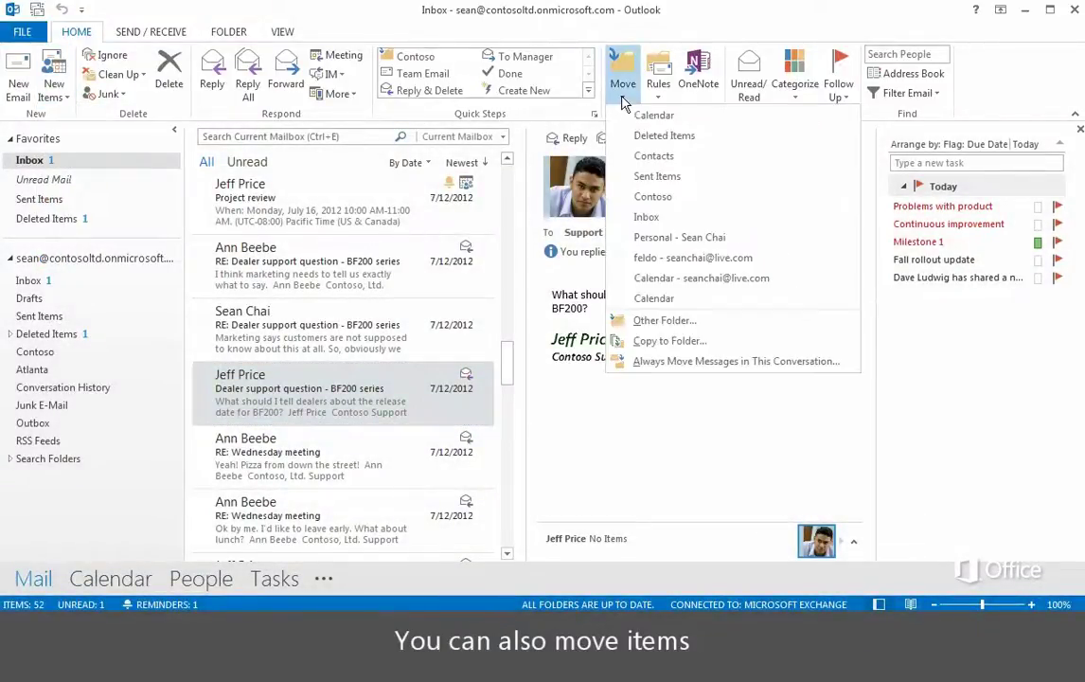
{"action": "left_click", "coordinate": [623, 95]}
{"action": "left_click", "coordinate": [659, 95]}
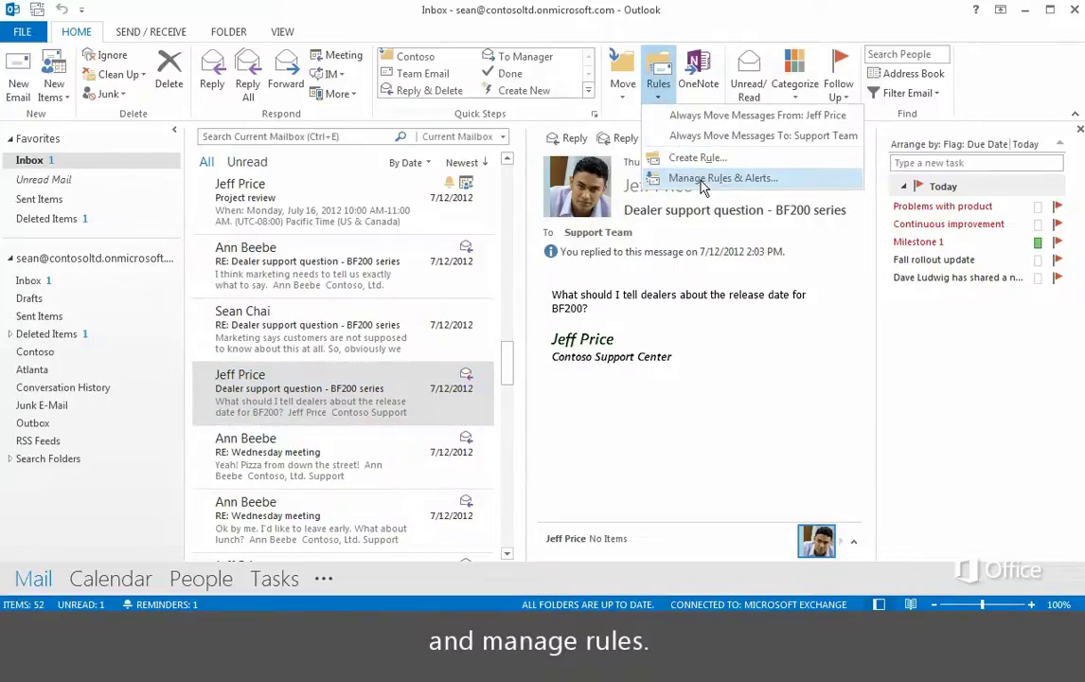
Step: Look through the mail download preferences and the AutoArchive and property commands for the Inbox folder
{"action": "left_click", "coordinate": [152, 32]}
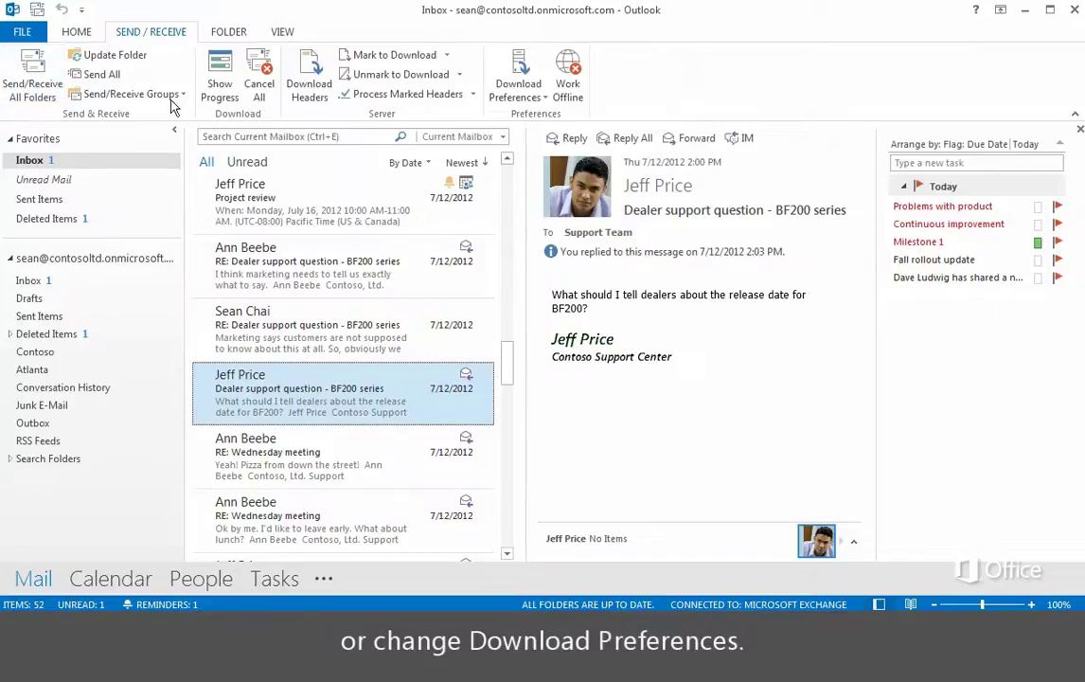
{"action": "left_click", "coordinate": [516, 71]}
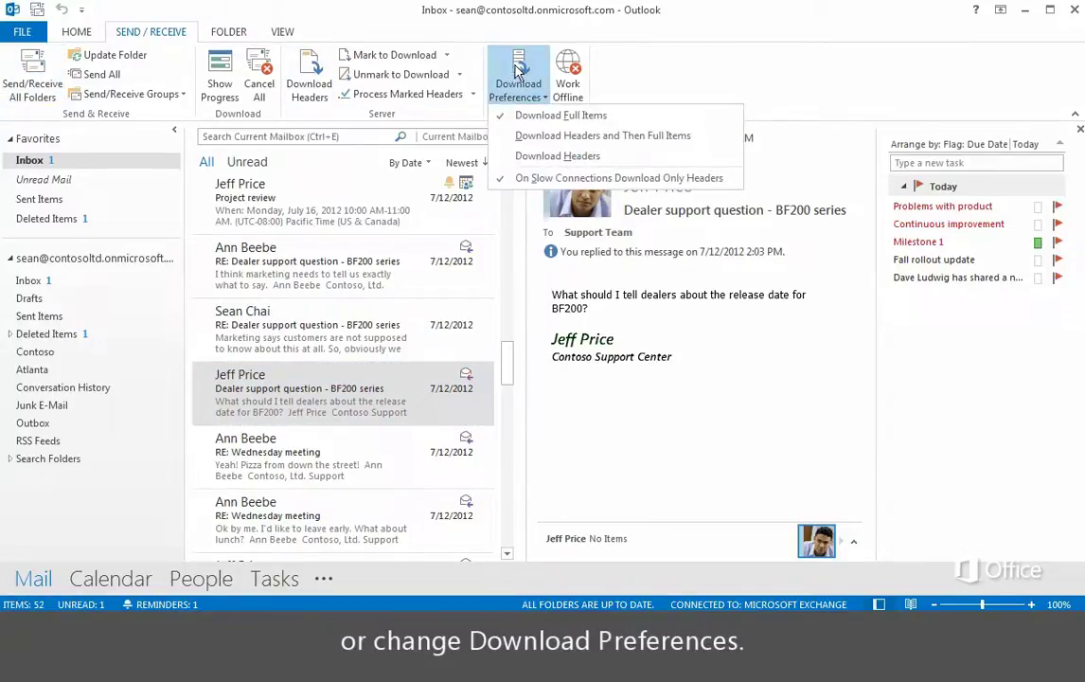
{"action": "left_click", "coordinate": [227, 34]}
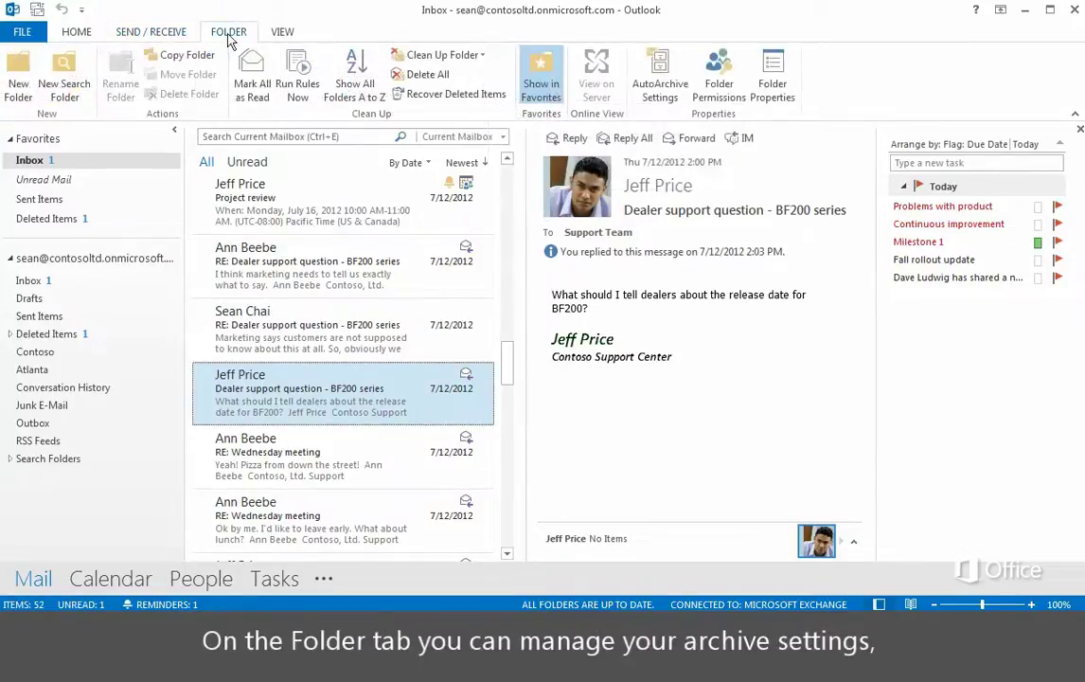
{"action": "left_click", "coordinate": [656, 64]}
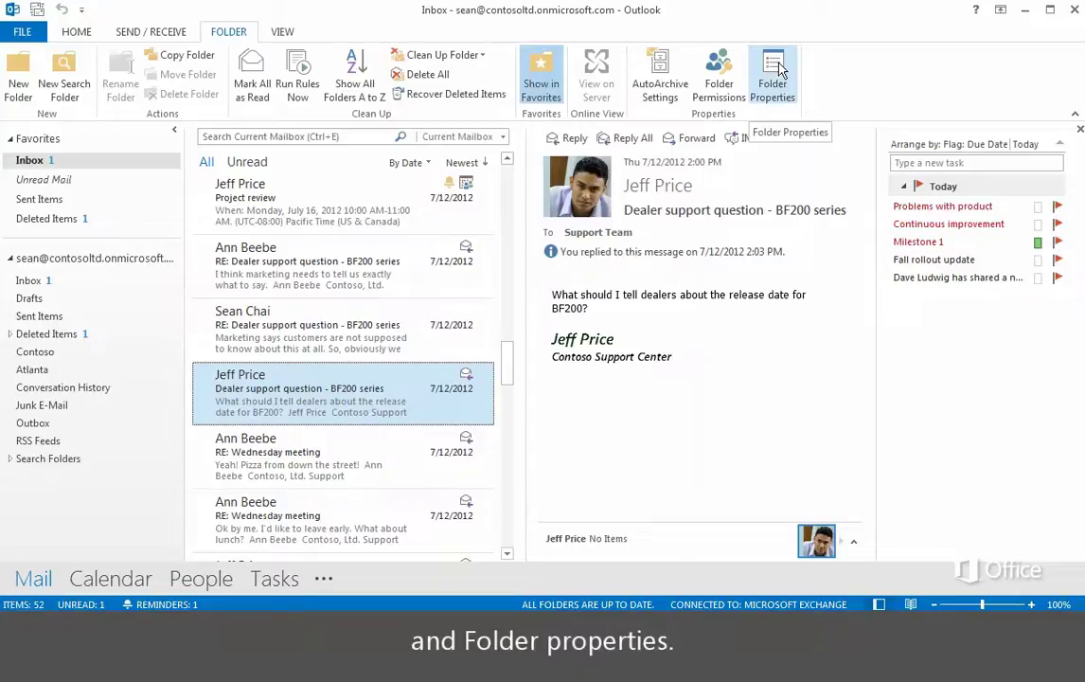
Step: Look through the available Inbox views and show messages as conversations for this folder only
{"action": "left_click", "coordinate": [282, 34]}
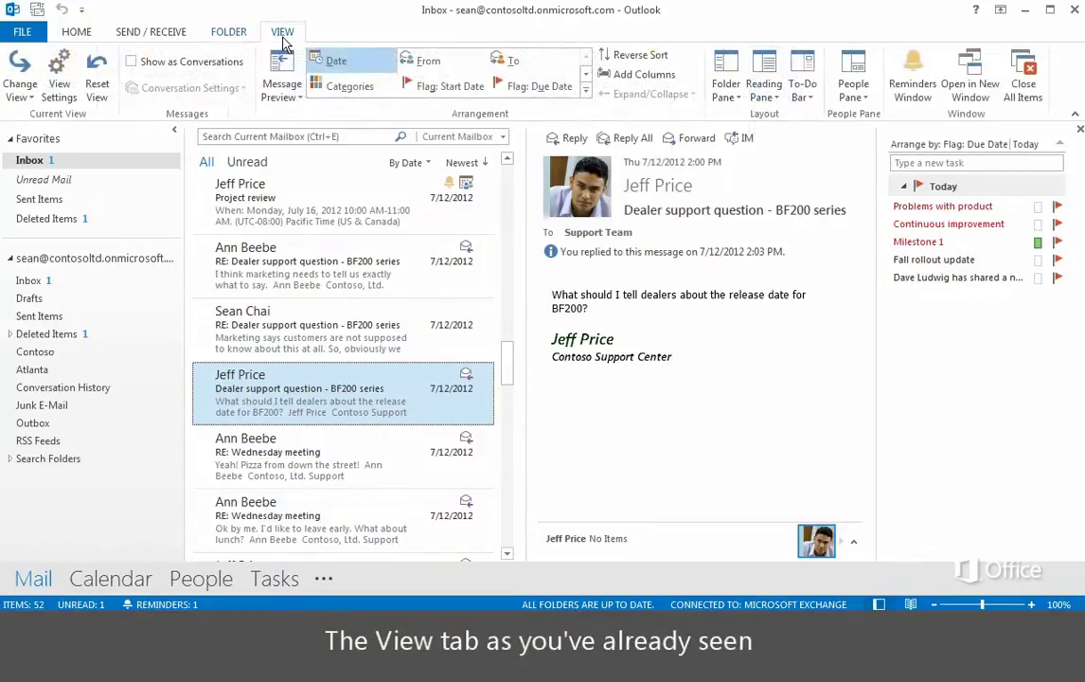
{"action": "left_click", "coordinate": [34, 94]}
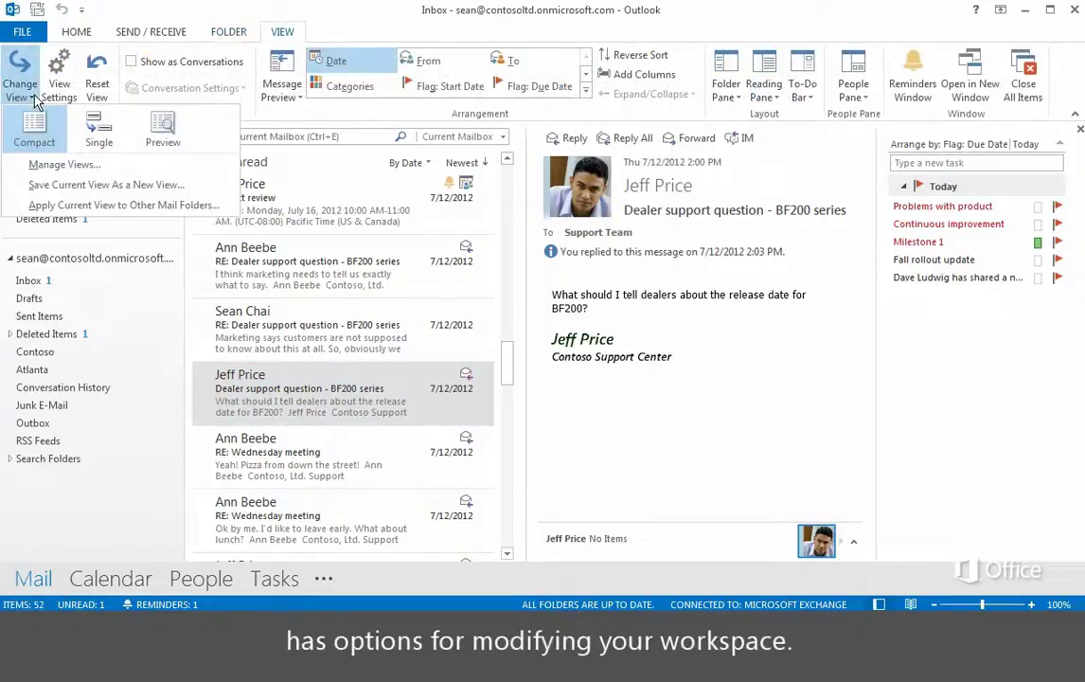
{"action": "left_click", "coordinate": [163, 128]}
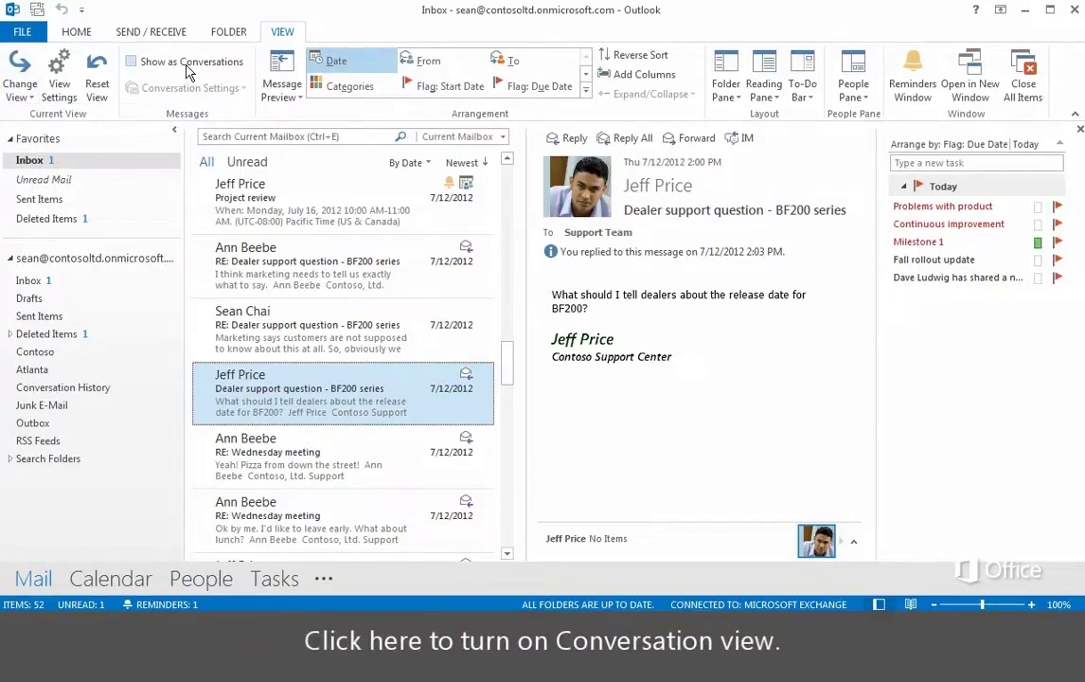
{"action": "left_click", "coordinate": [131, 62]}
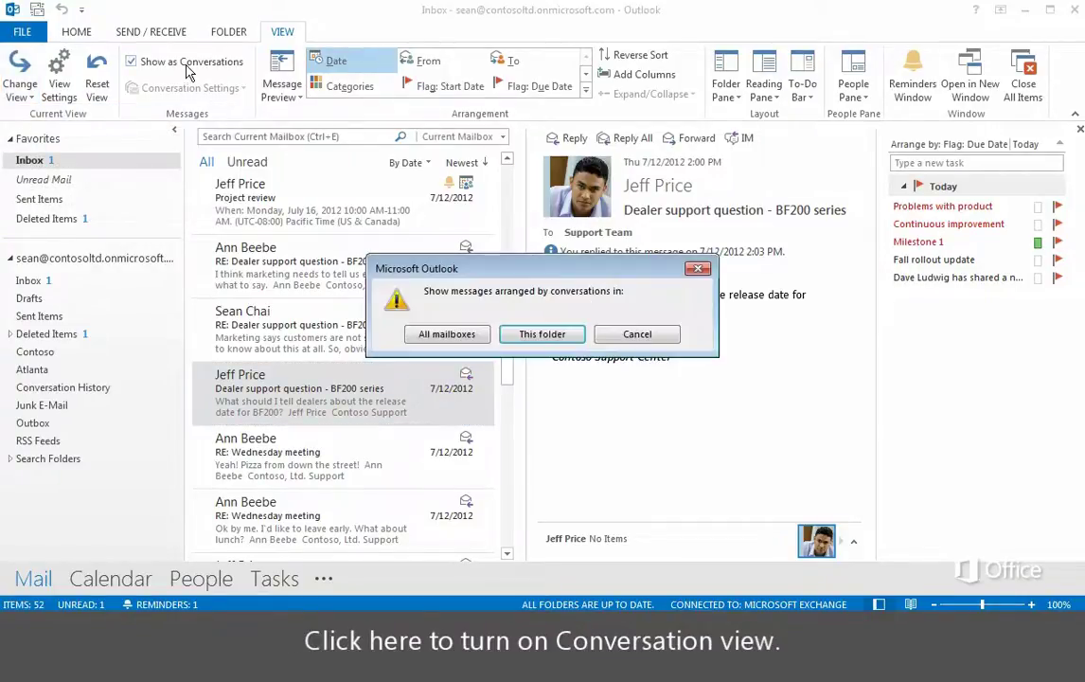
{"action": "left_click", "coordinate": [528, 334]}
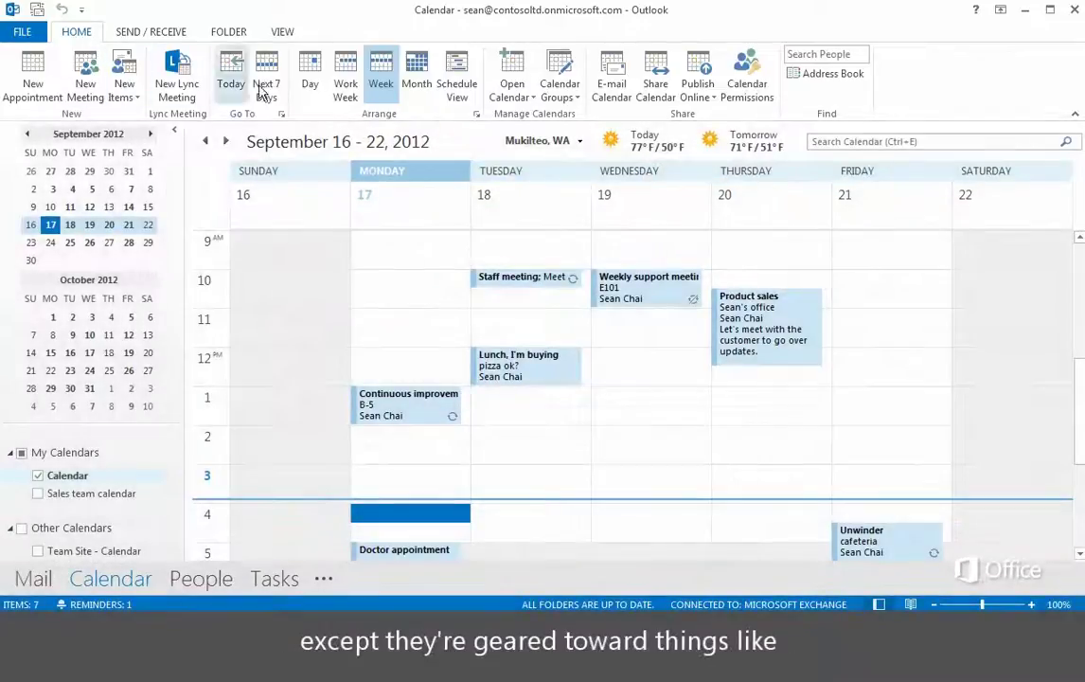
Step: View the calendar by Day, Work Week, Month and Week, and open its sharing and online publishing options
{"action": "left_click", "coordinate": [313, 74]}
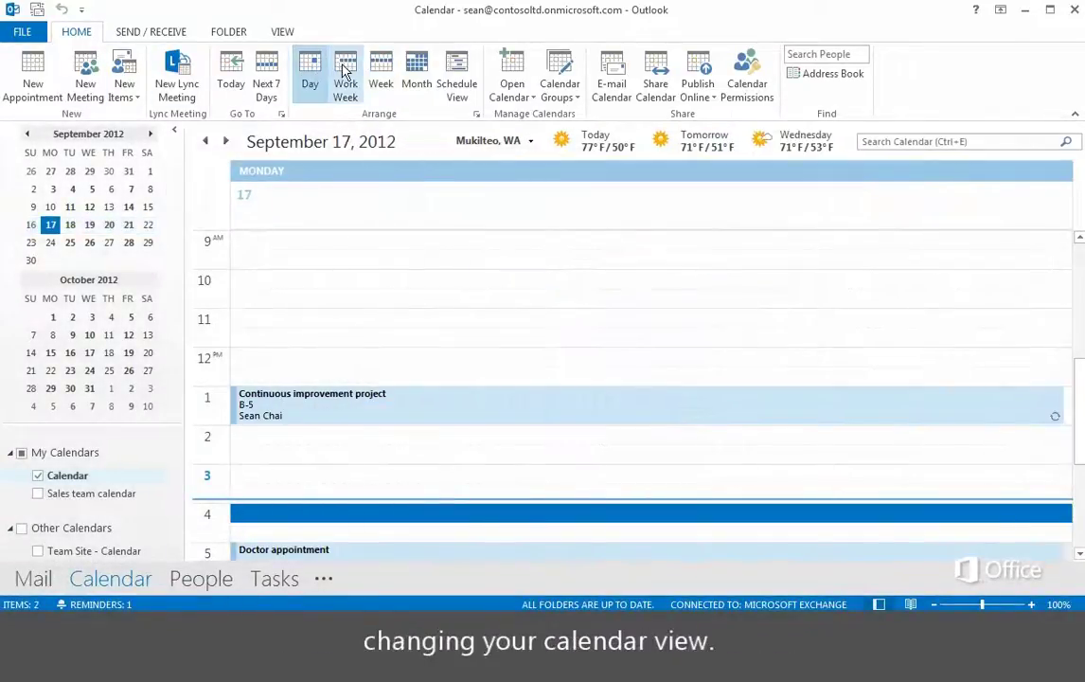
{"action": "left_click", "coordinate": [346, 72]}
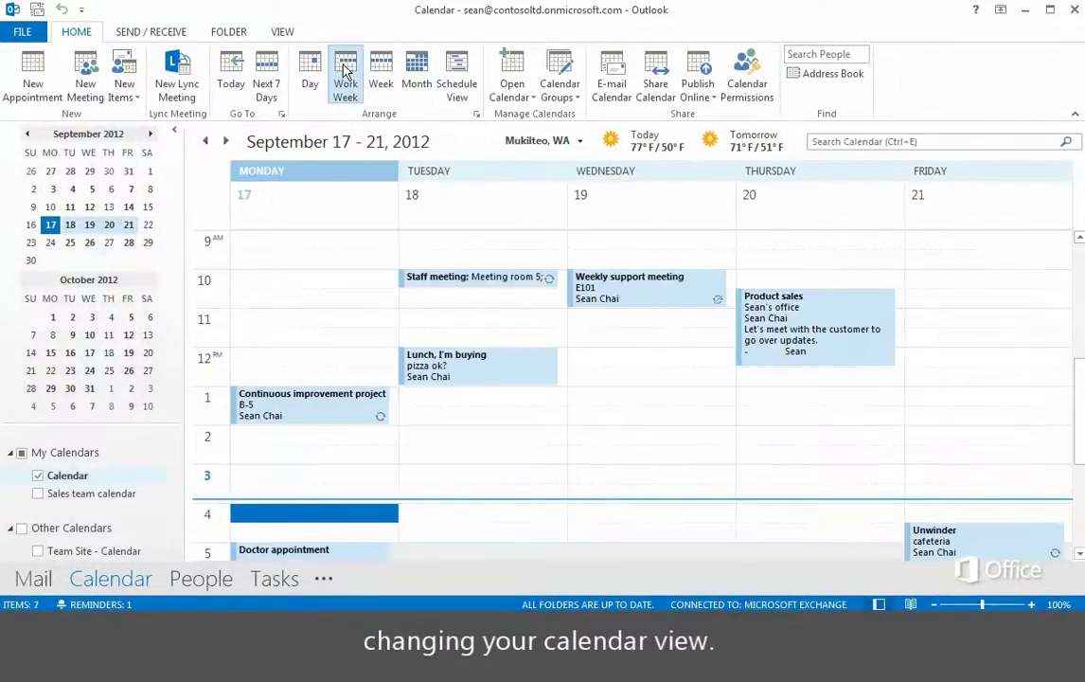
{"action": "left_click", "coordinate": [416, 72]}
{"action": "left_click", "coordinate": [381, 71]}
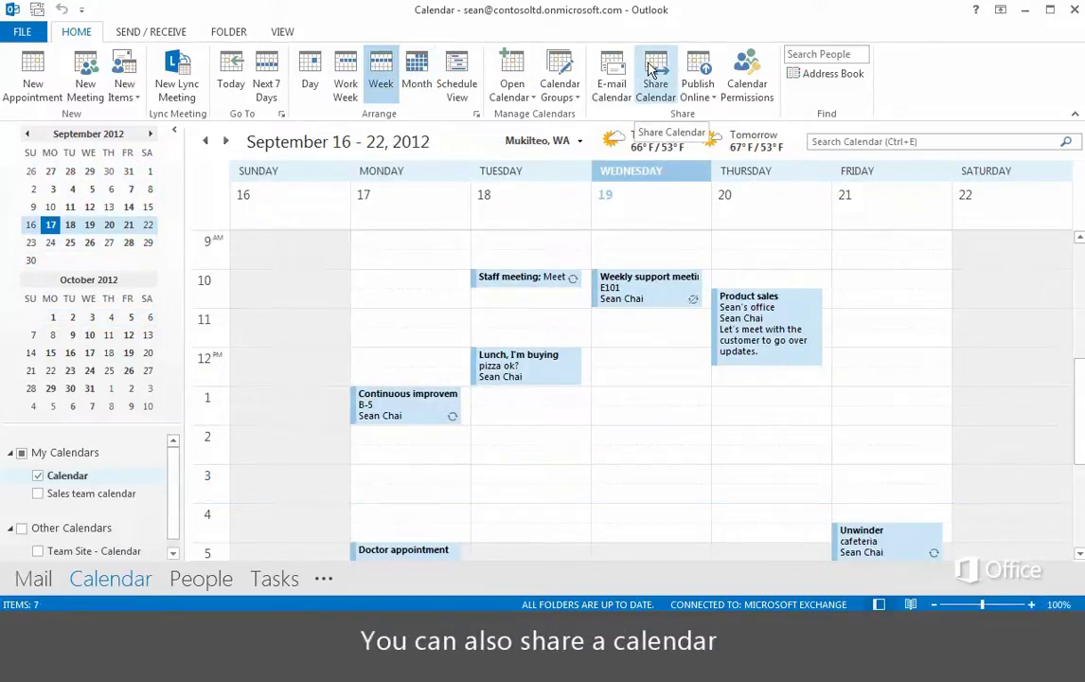
{"action": "left_click", "coordinate": [652, 70]}
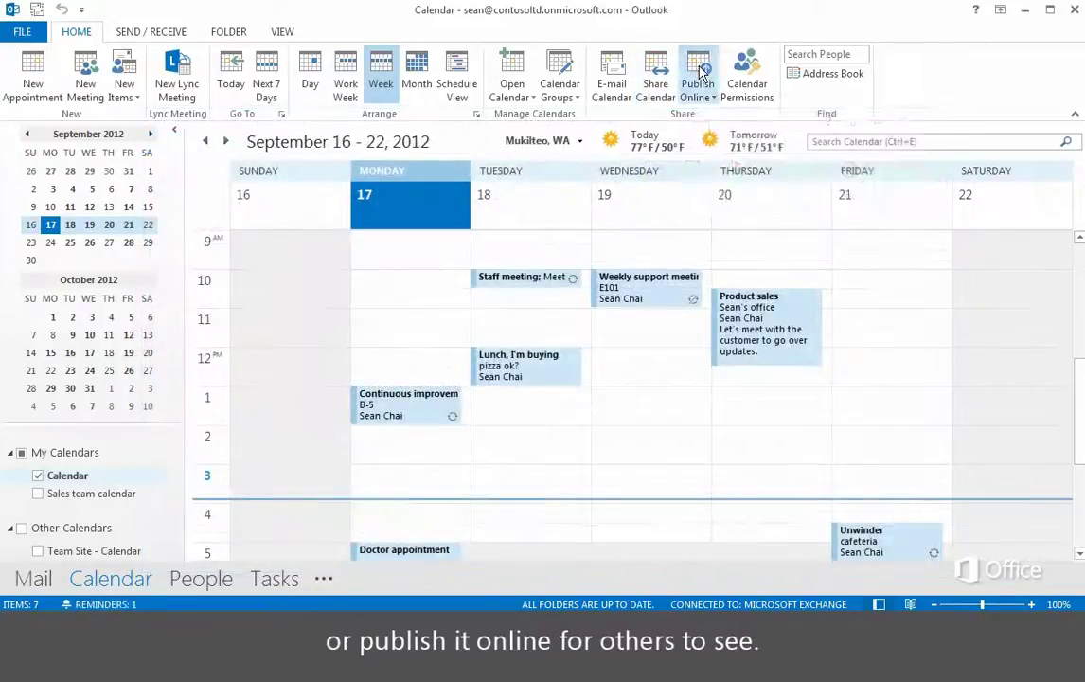
{"action": "left_click", "coordinate": [701, 72]}
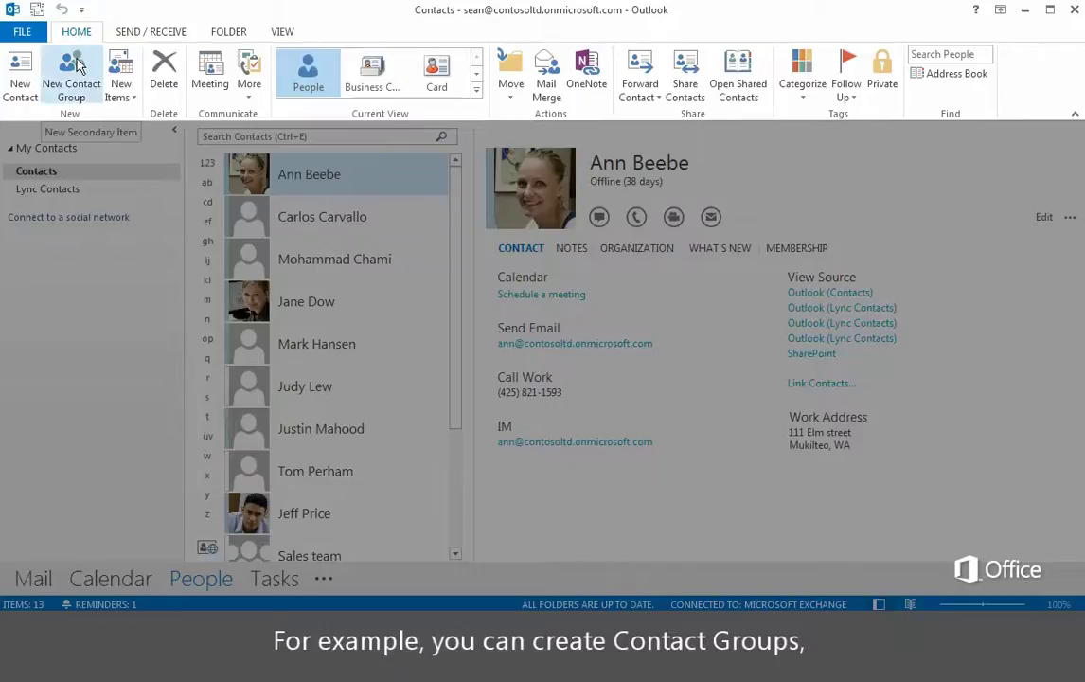
Step: Start a new contact group and name it "Sales staff"
{"action": "left_click", "coordinate": [72, 68]}
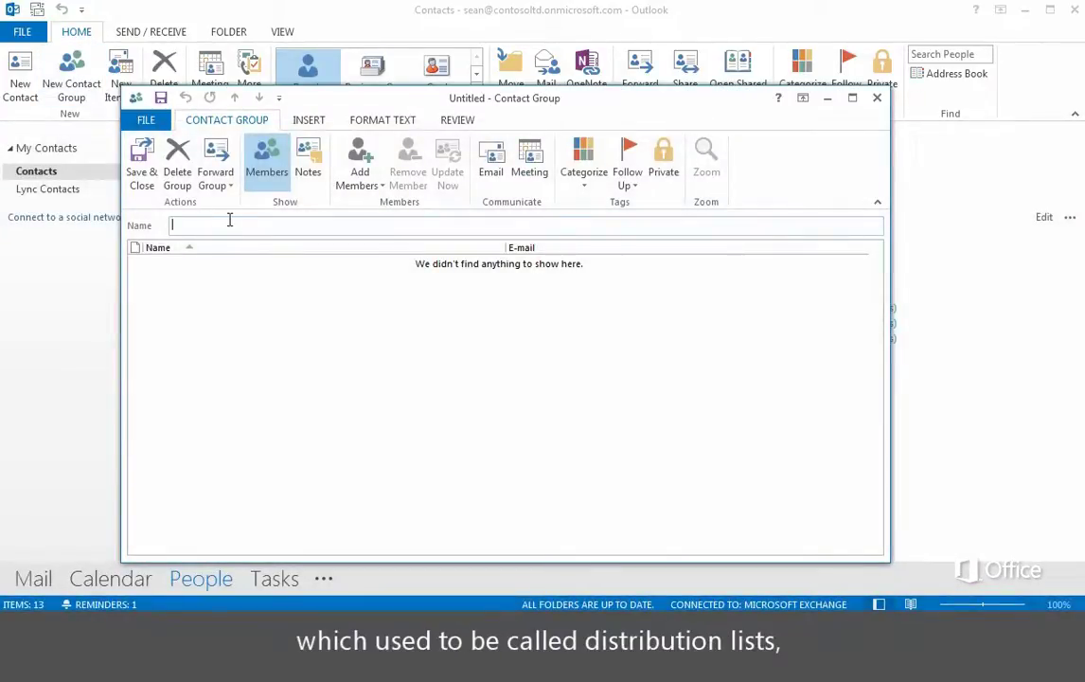
{"action": "type", "text": "Sales staff"}
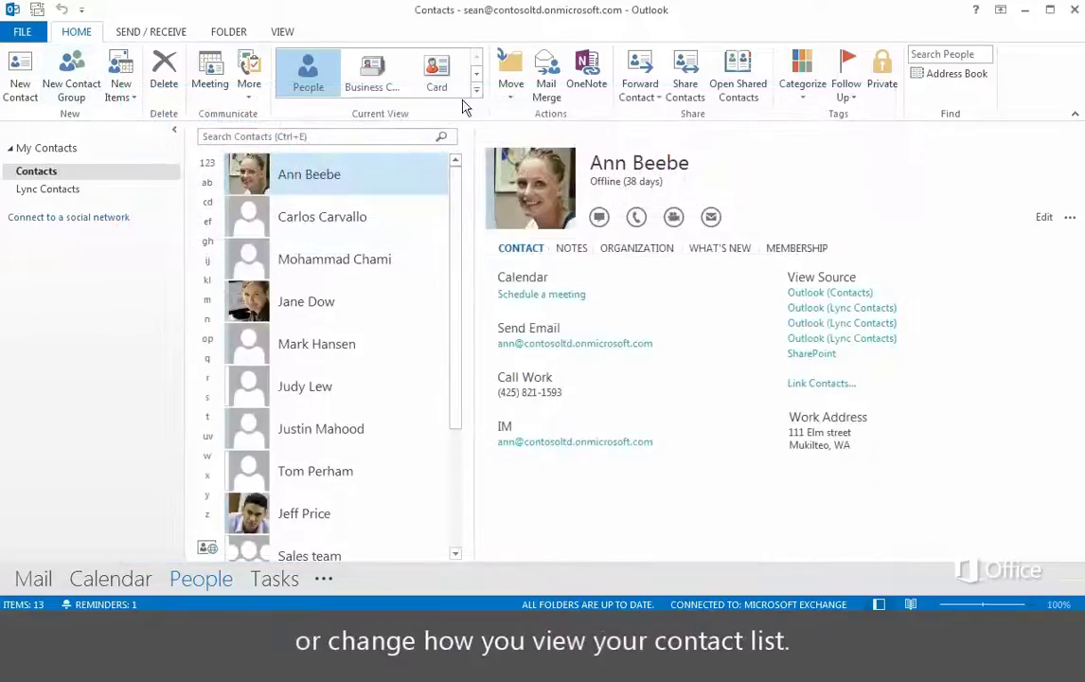
Step: Display the contact list in the Business Card view
{"action": "left_click", "coordinate": [475, 79]}
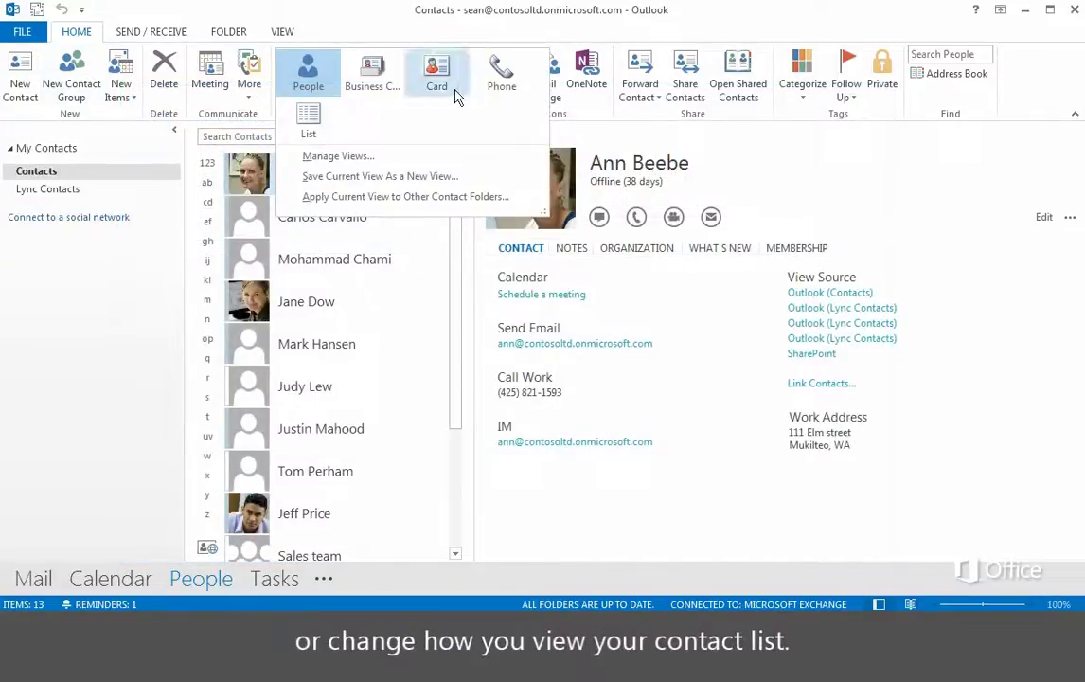
{"action": "left_click", "coordinate": [392, 82]}
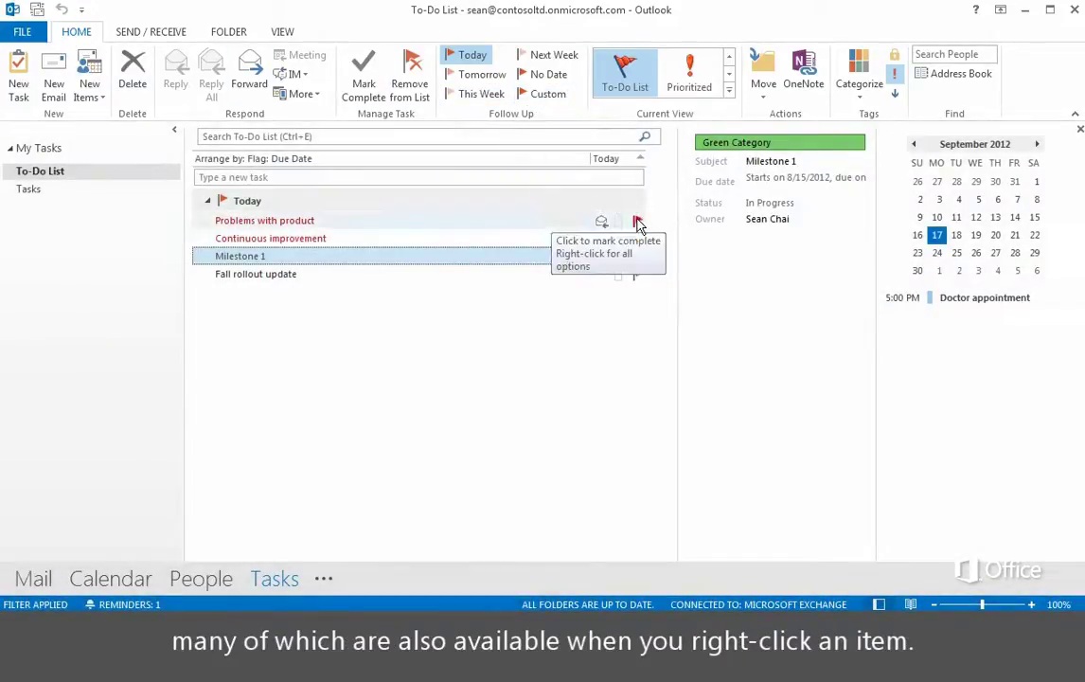
Step: Open the follow-up flag options of the "Problems with product" task in the To-Do List
{"action": "right_click", "coordinate": [637, 221]}
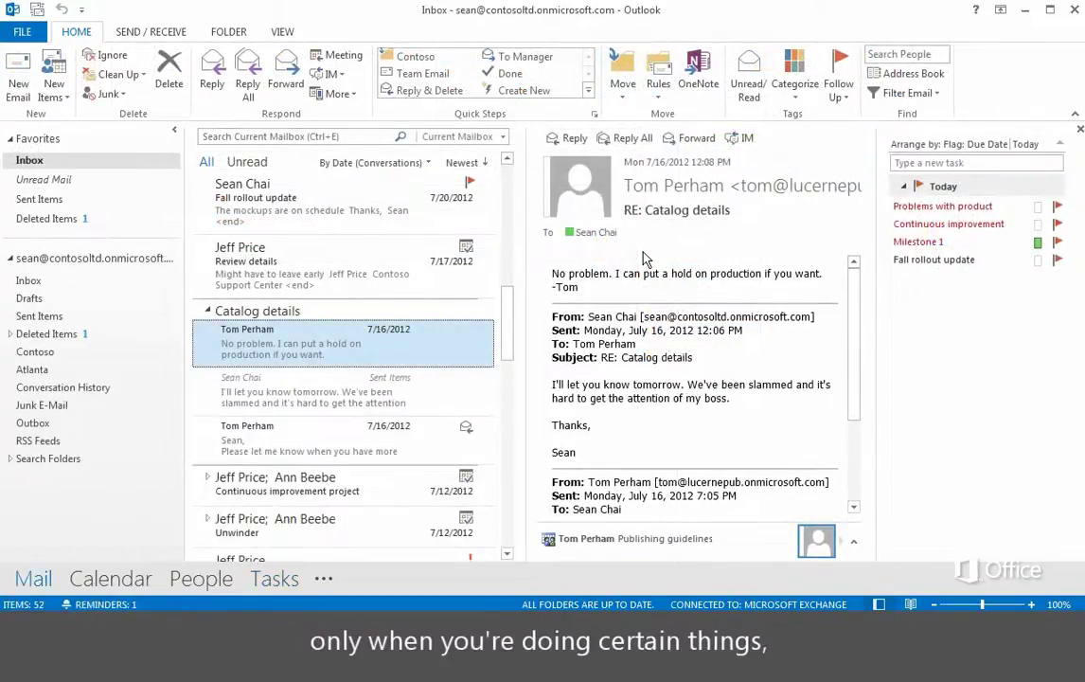
Step: Reply to the latest Catalog details message with Gradient loading.docx attached and the text "Check out this document first.", and send it
{"action": "left_click", "coordinate": [575, 139]}
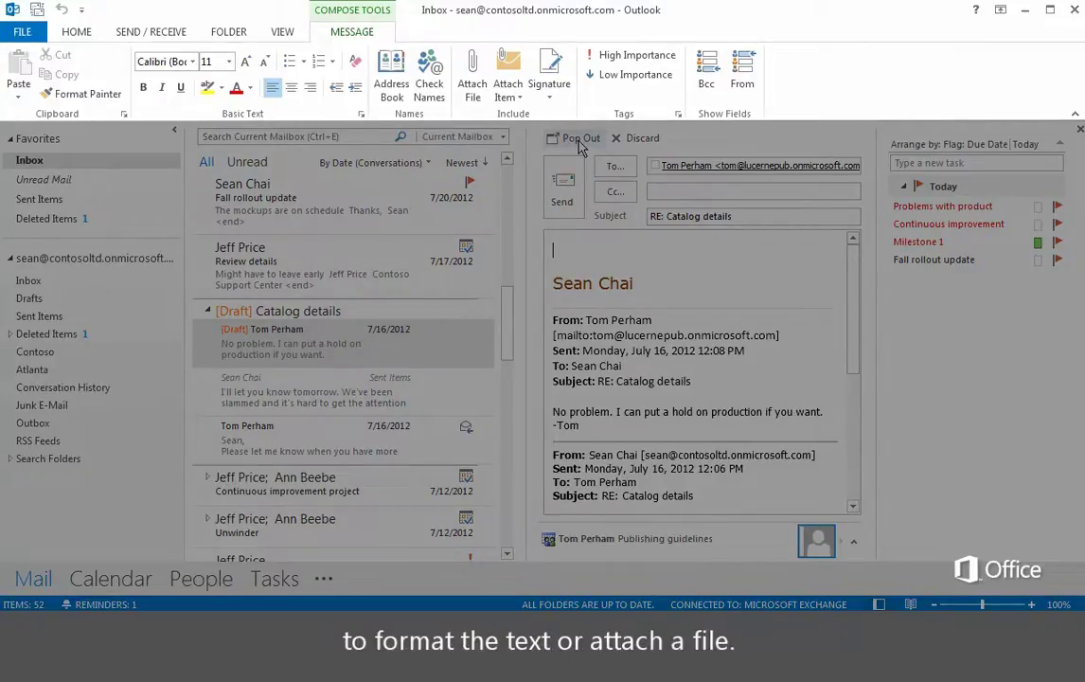
{"action": "left_click", "coordinate": [472, 75]}
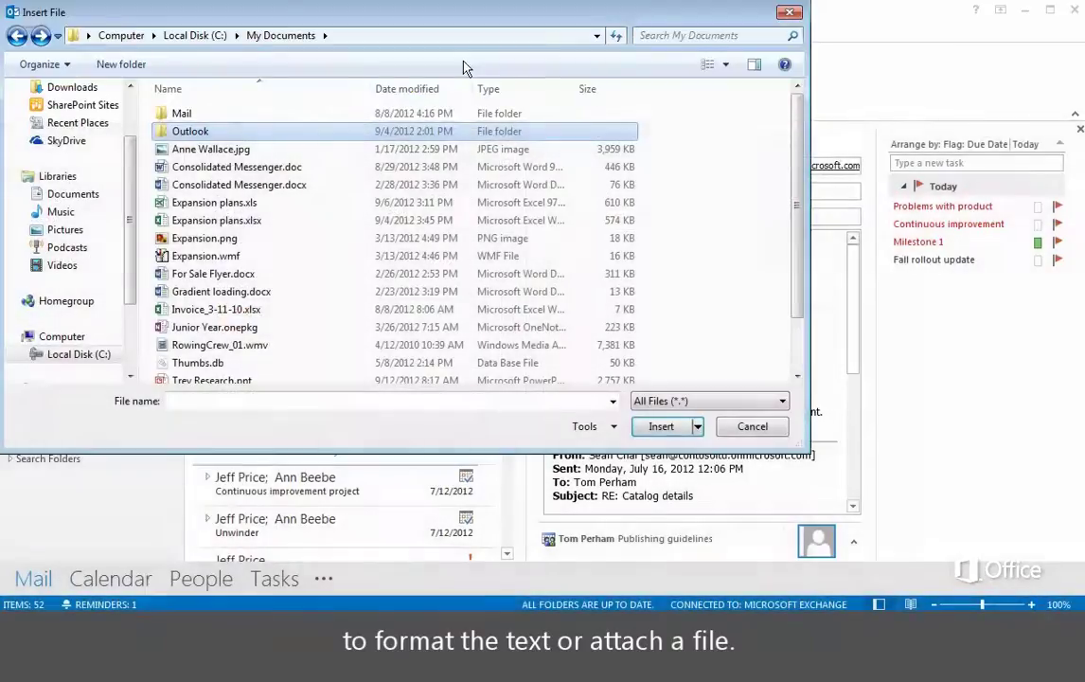
{"action": "double_click", "coordinate": [266, 292]}
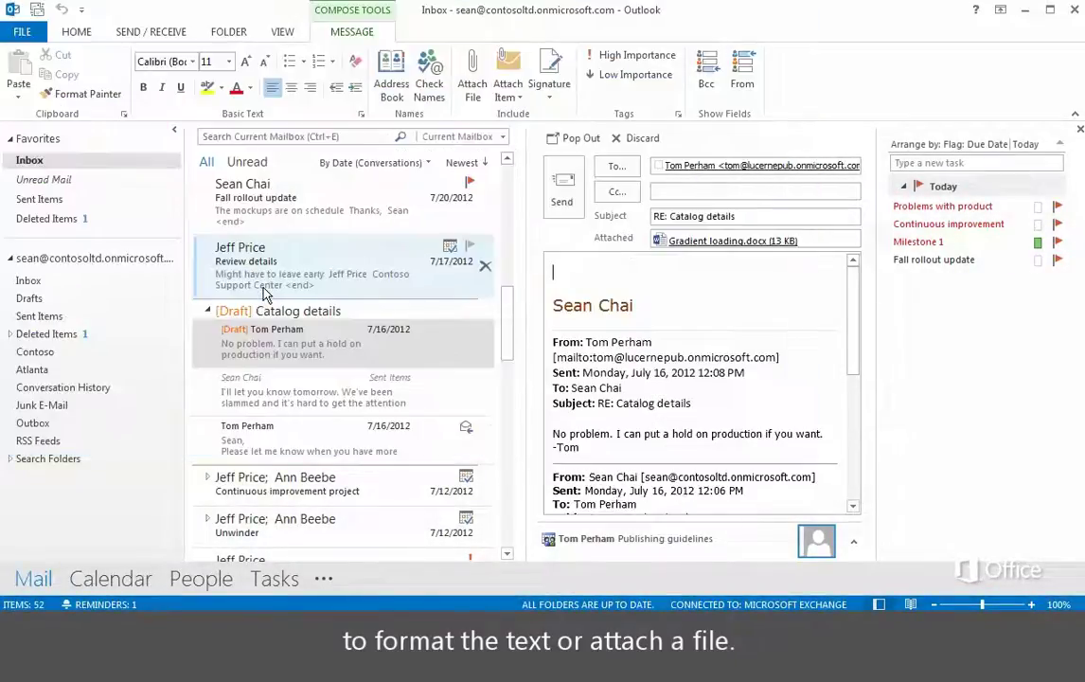
{"action": "type", "text": "Check out this document first."}
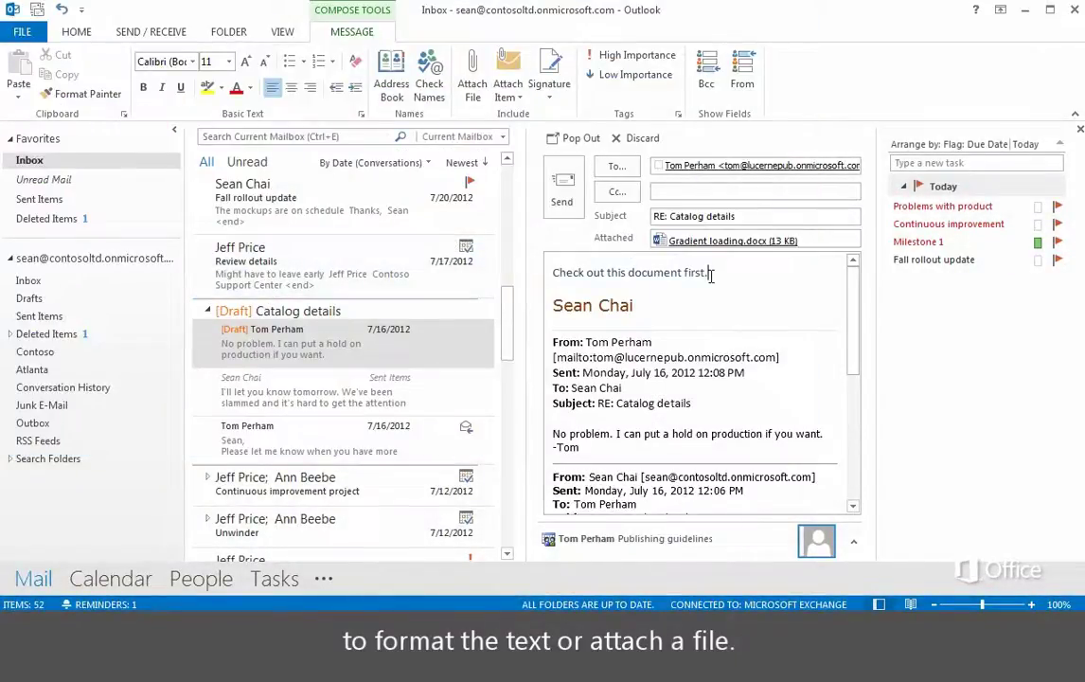
{"action": "left_click", "coordinate": [564, 192]}
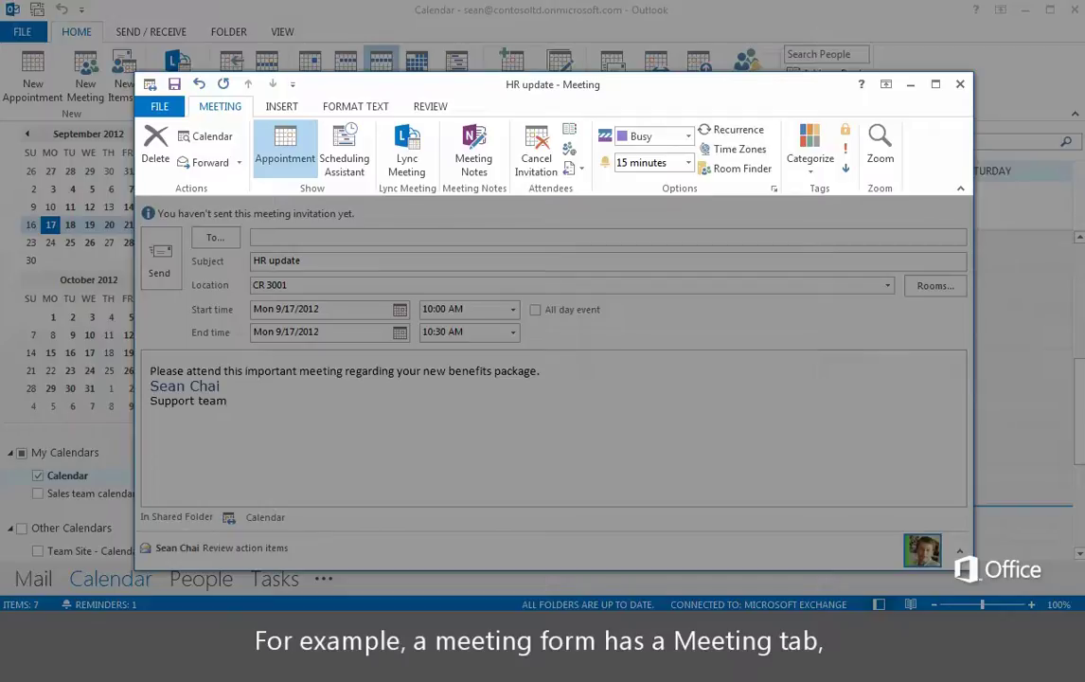
Step: Add "Sales team DG" as an attendee of the HR update meeting with the Scheduling Assistant
{"action": "left_click", "coordinate": [347, 163]}
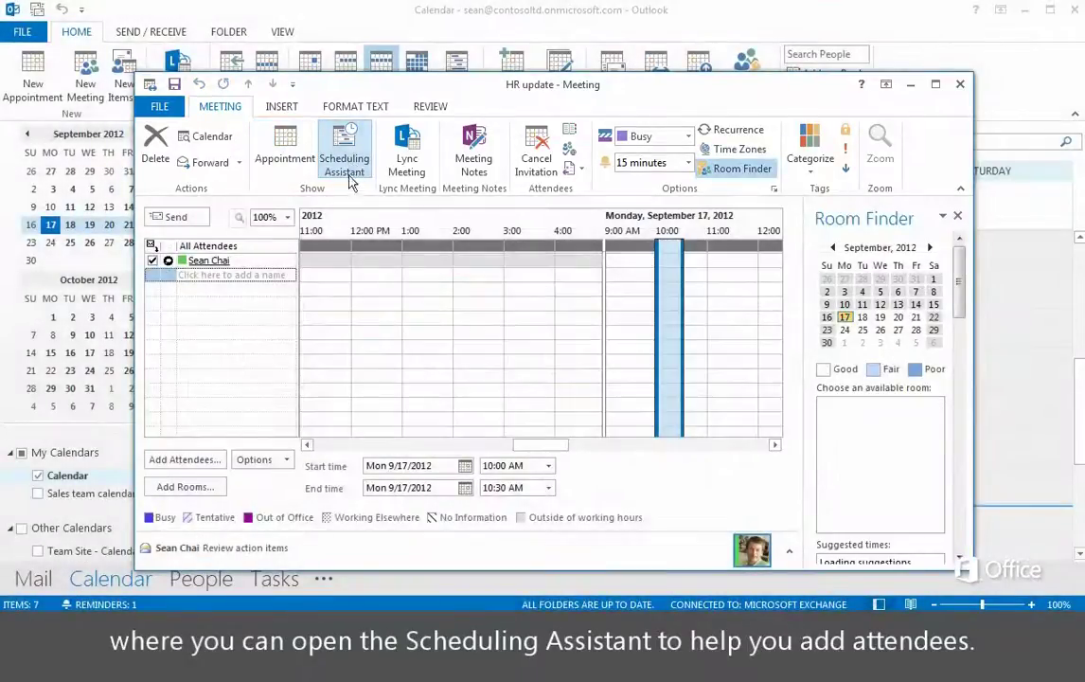
{"action": "left_click", "coordinate": [232, 274]}
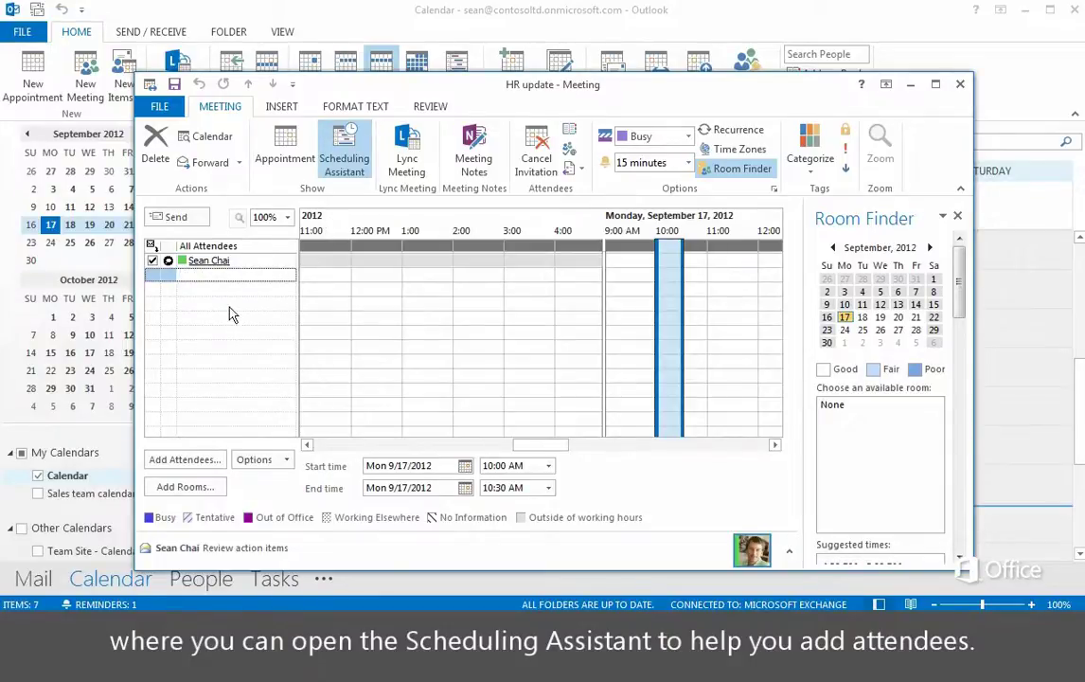
{"action": "type", "text": "Sales team DG"}
{"action": "key", "text": "Return"}
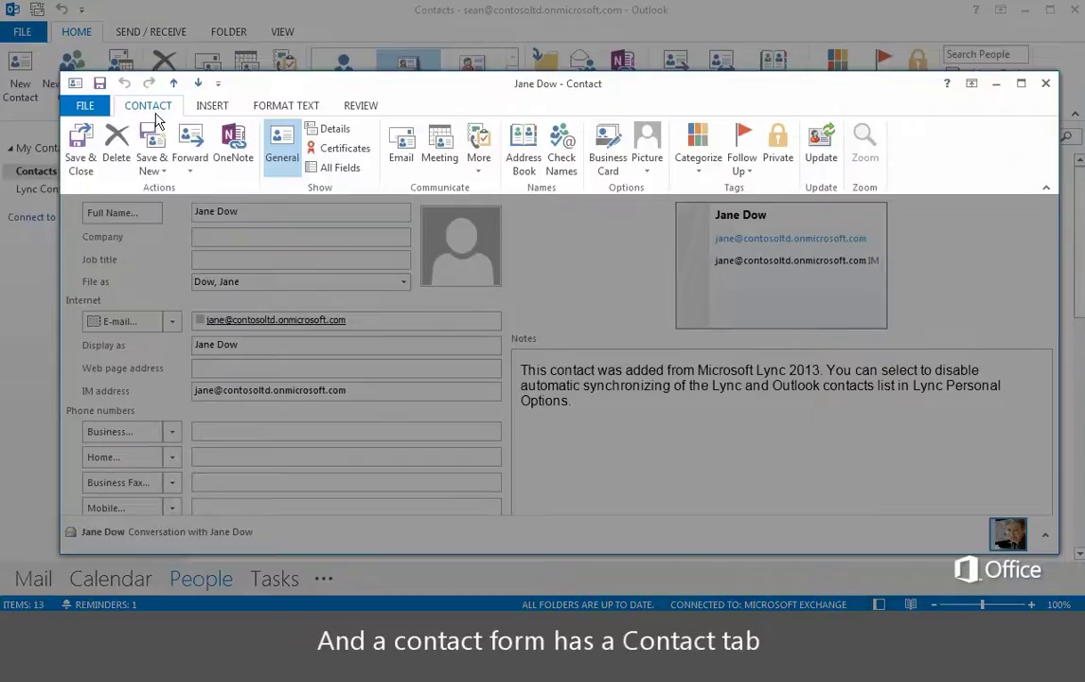
Step: Open the address book from the contact form and view what can be inserted into the "Continuous improvement" task
{"action": "left_click", "coordinate": [523, 149]}
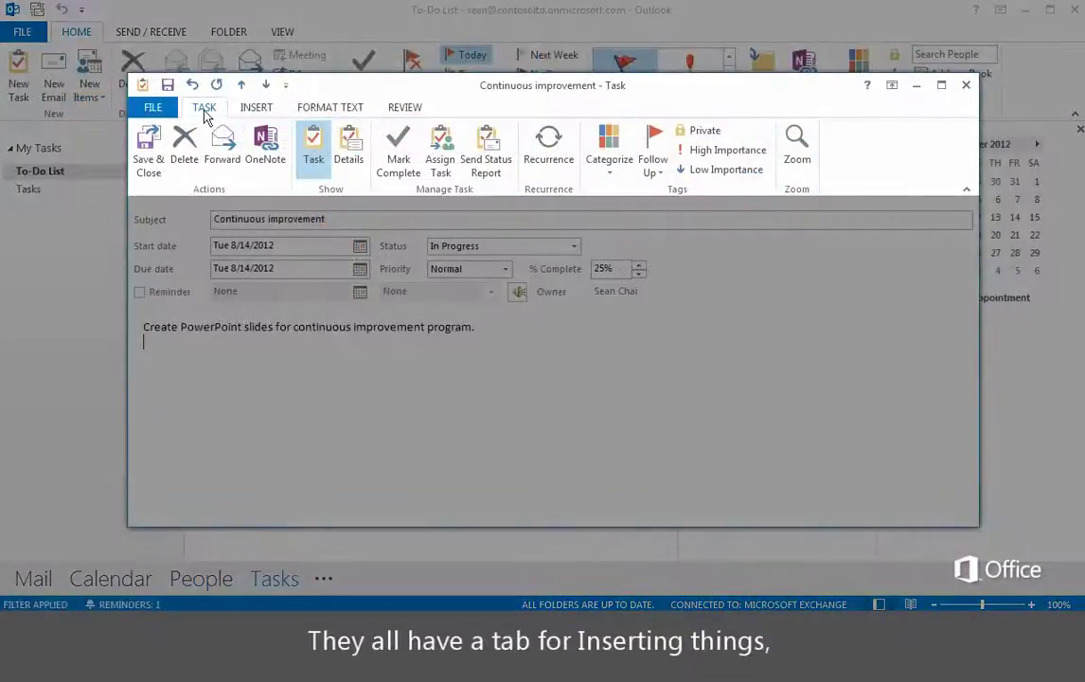
{"action": "left_click", "coordinate": [254, 107]}
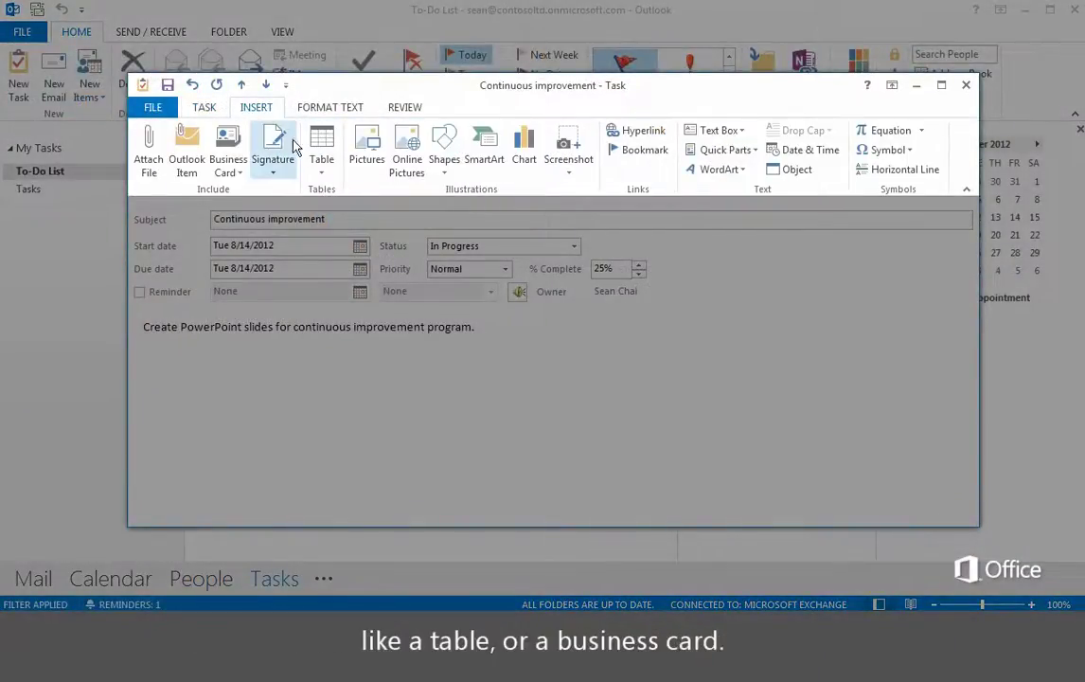
Step: Insert a table of two columns and three rows, plus a business card, into the body of the "Continuous improvement" task
{"action": "left_click", "coordinate": [321, 163]}
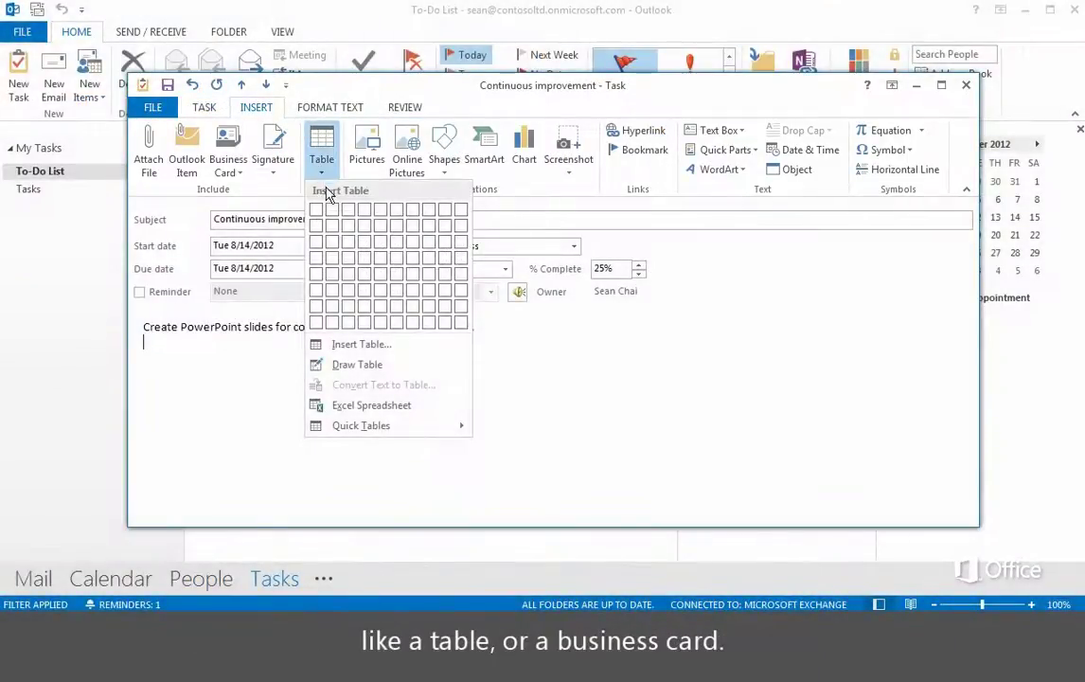
{"action": "left_click", "coordinate": [336, 249]}
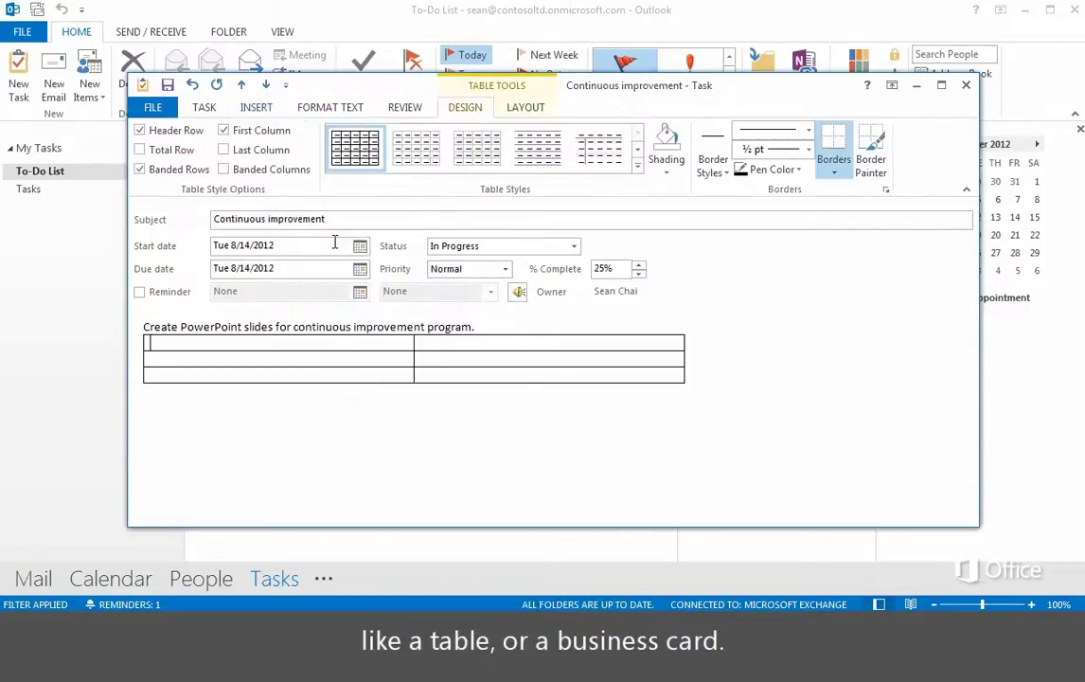
{"action": "left_click", "coordinate": [255, 107]}
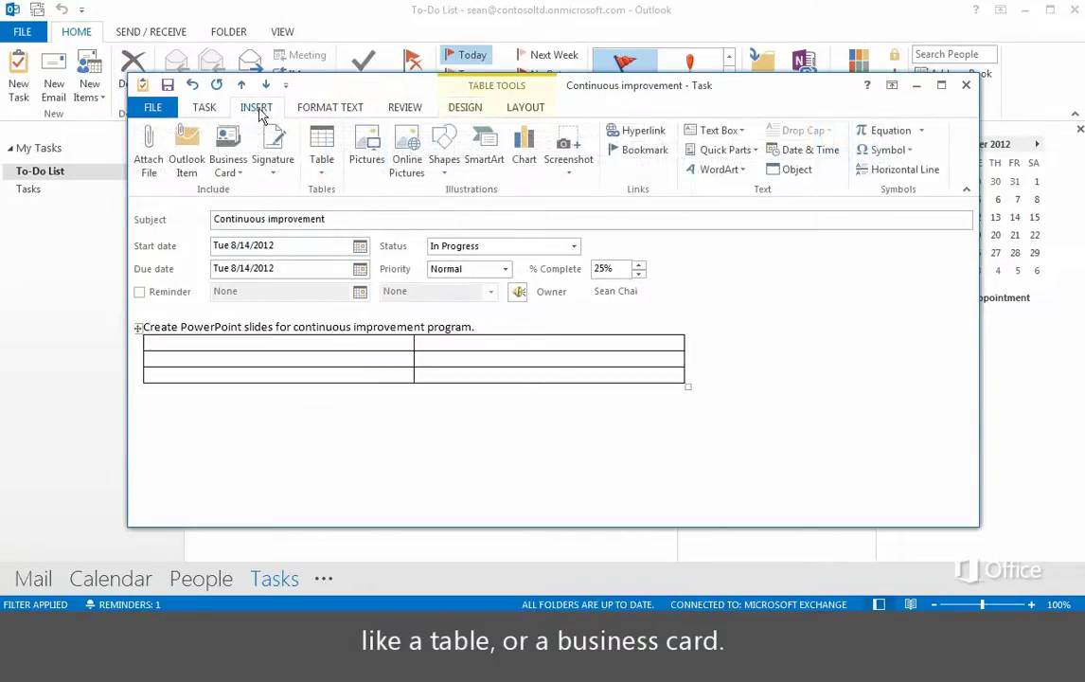
{"action": "left_click", "coordinate": [228, 162]}
{"action": "left_click", "coordinate": [252, 191]}
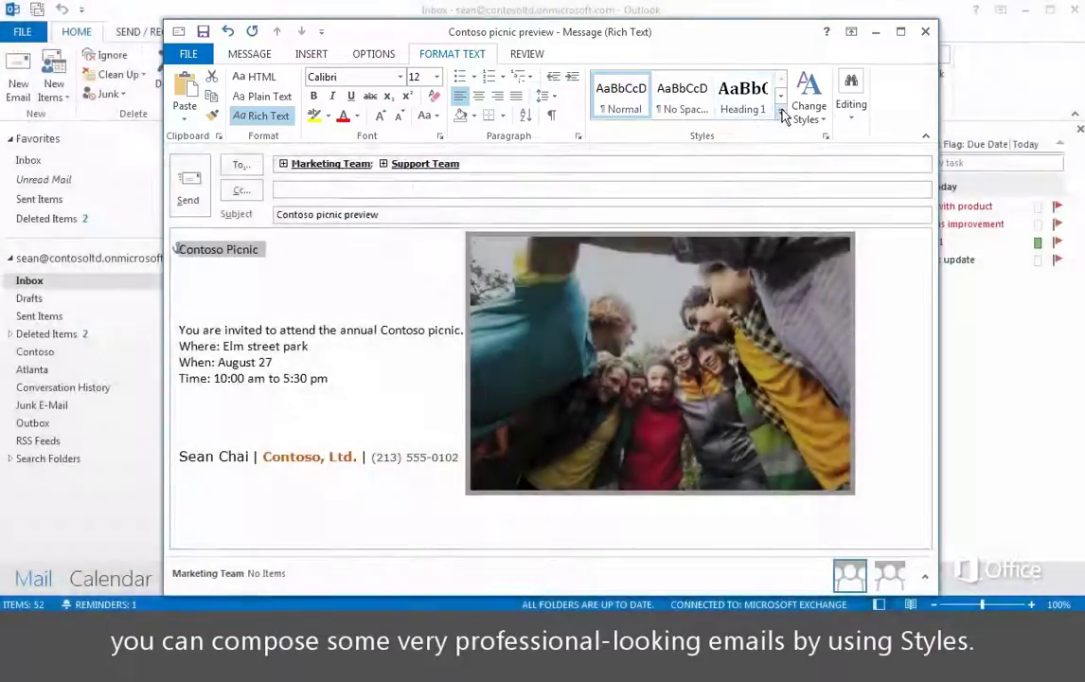
Step: Apply the Title style to the "Contoso Picnic" heading in the picnic preview message
{"action": "left_click", "coordinate": [780, 111]}
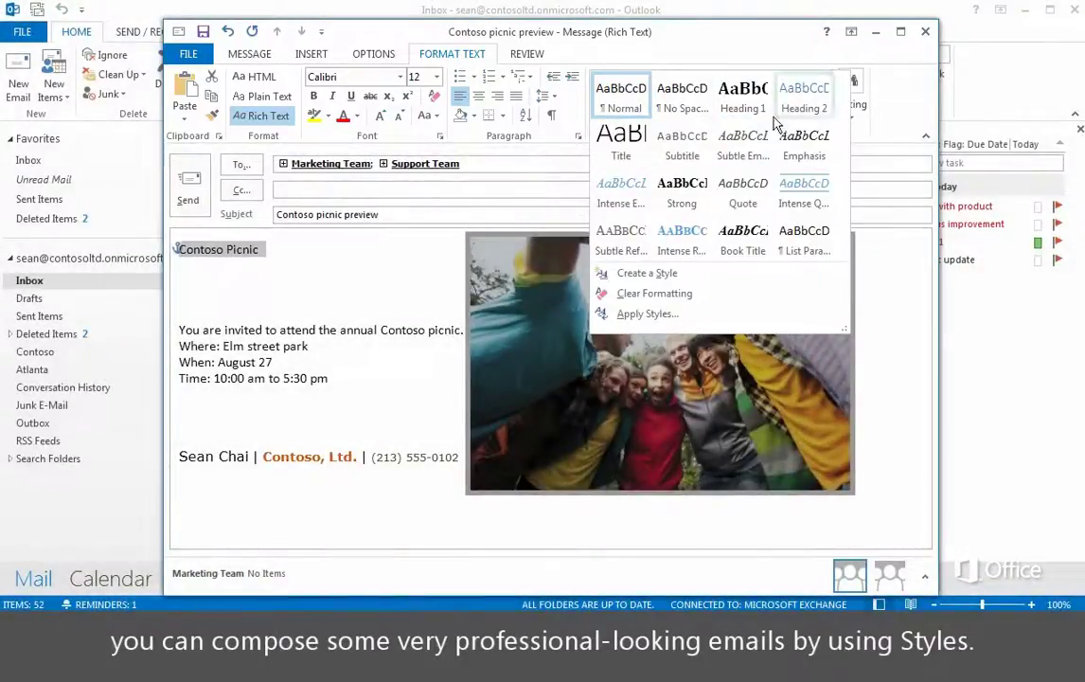
{"action": "left_click", "coordinate": [625, 141]}
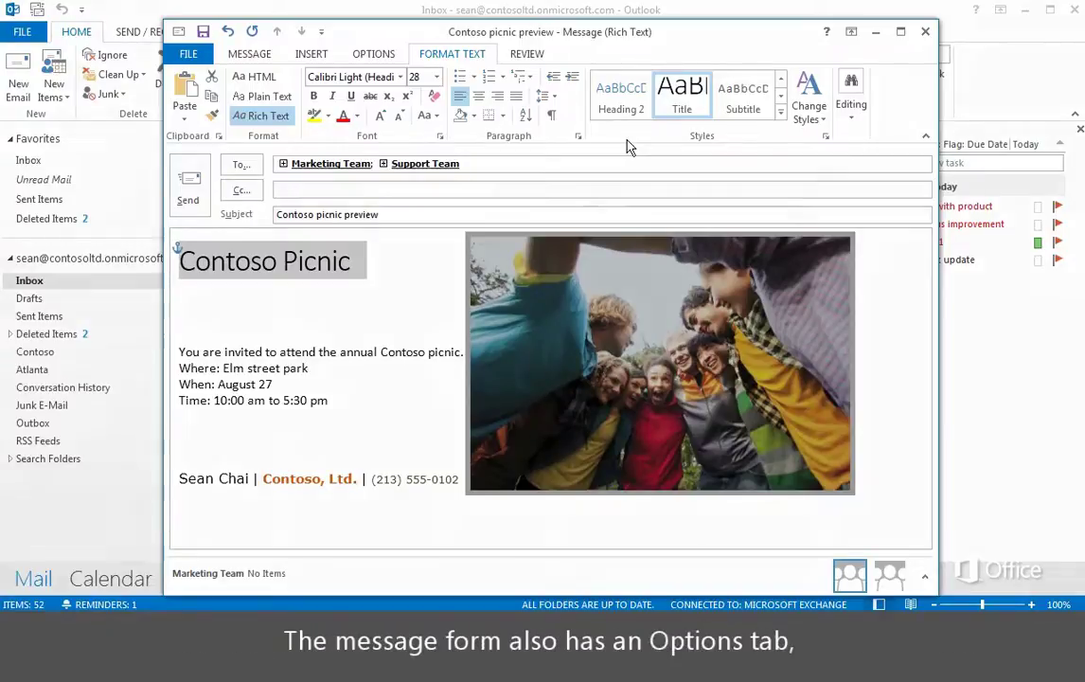
Step: Show the Bcc field and add Yes;No;Maybe voting buttons to the Contoso picnic preview message
{"action": "left_click", "coordinate": [371, 59]}
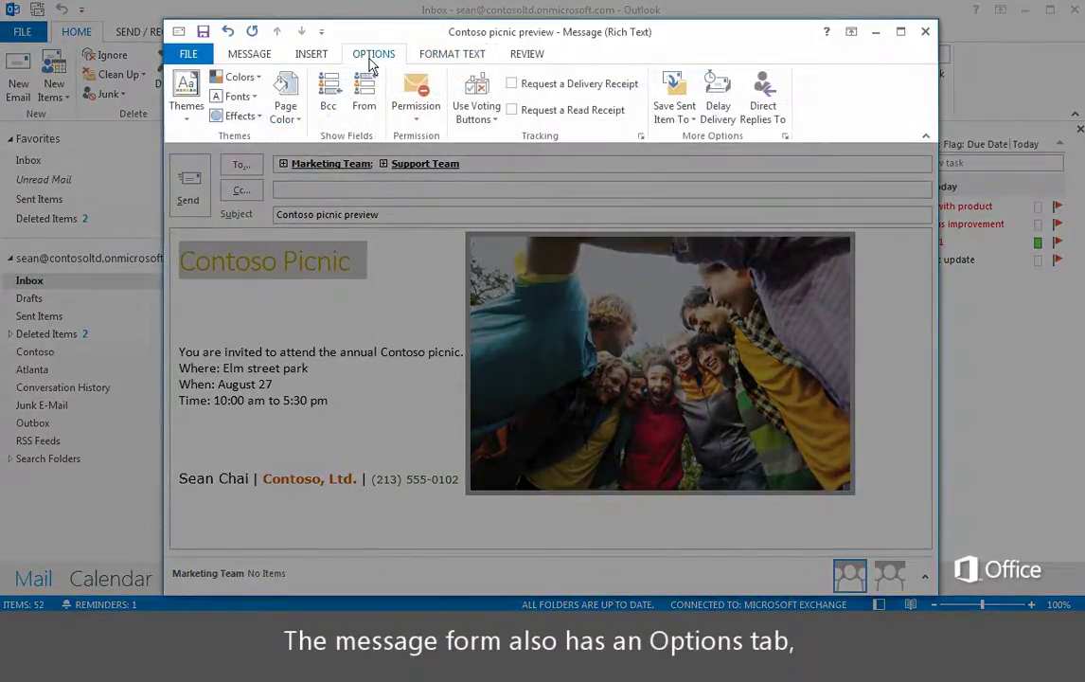
{"action": "left_click", "coordinate": [332, 90]}
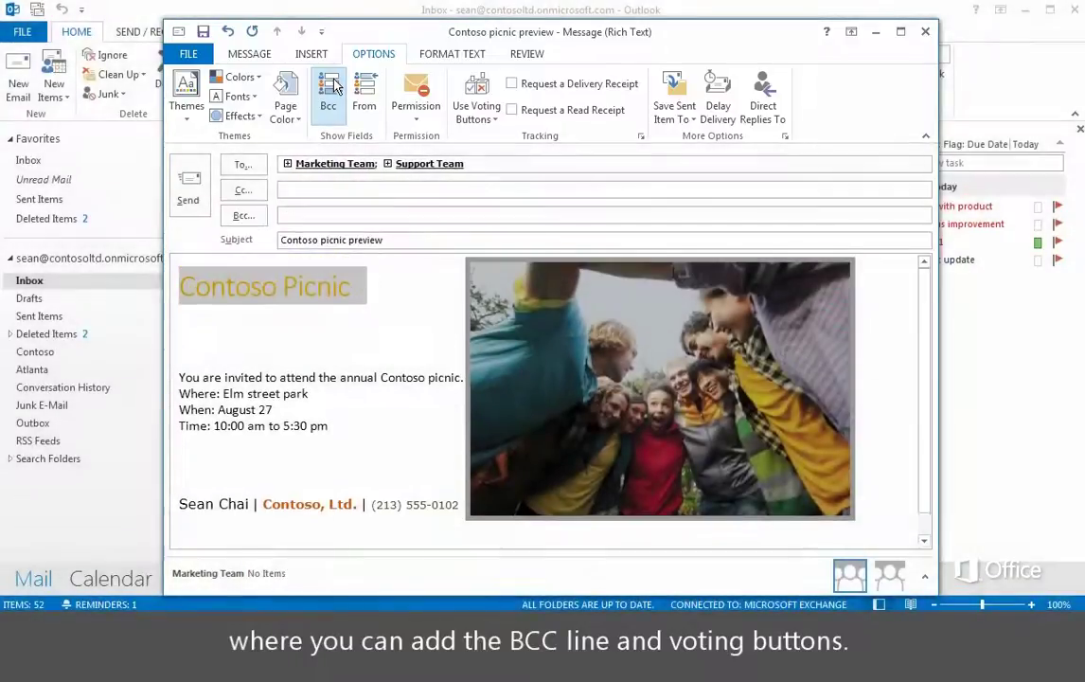
{"action": "left_click", "coordinate": [477, 118]}
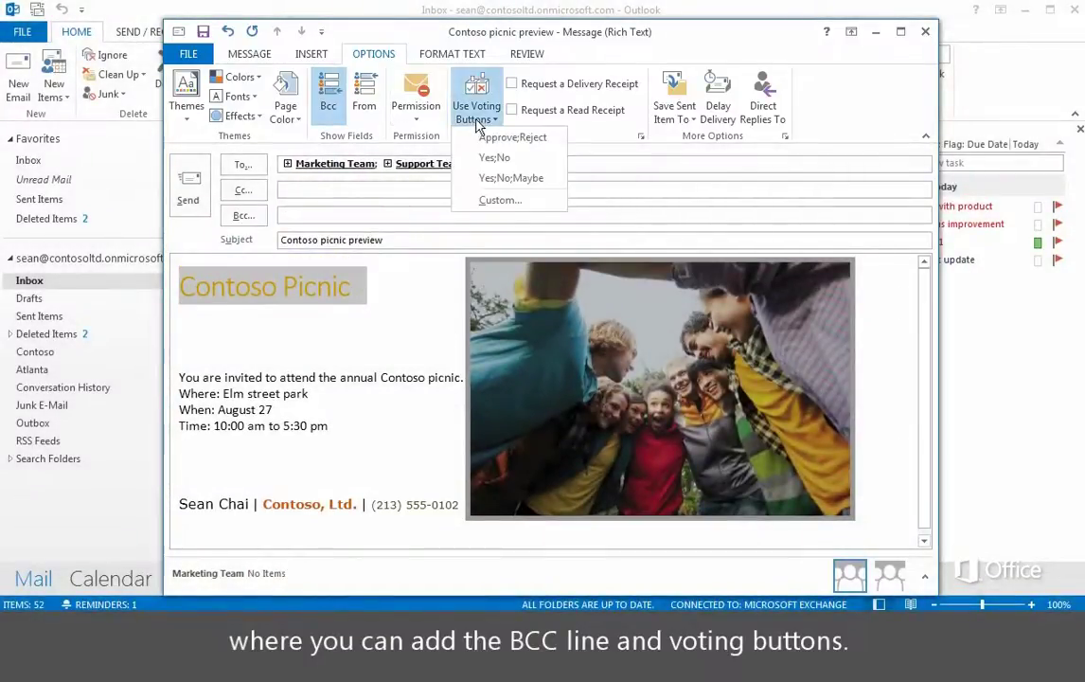
{"action": "left_click", "coordinate": [556, 179]}
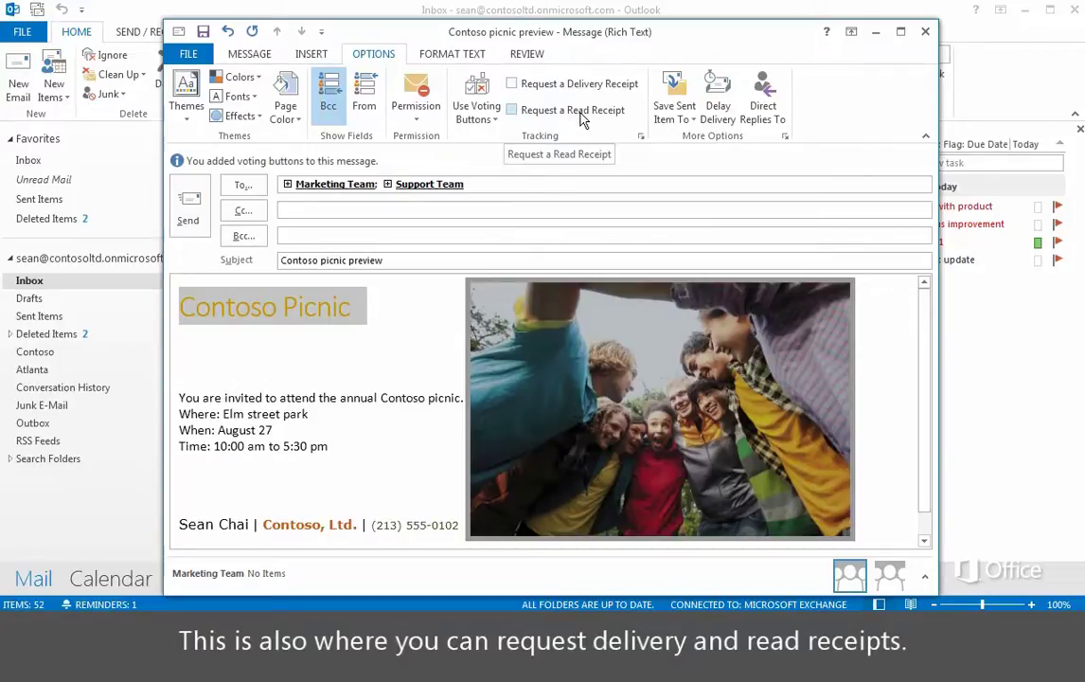
{"action": "left_click", "coordinate": [529, 57]}
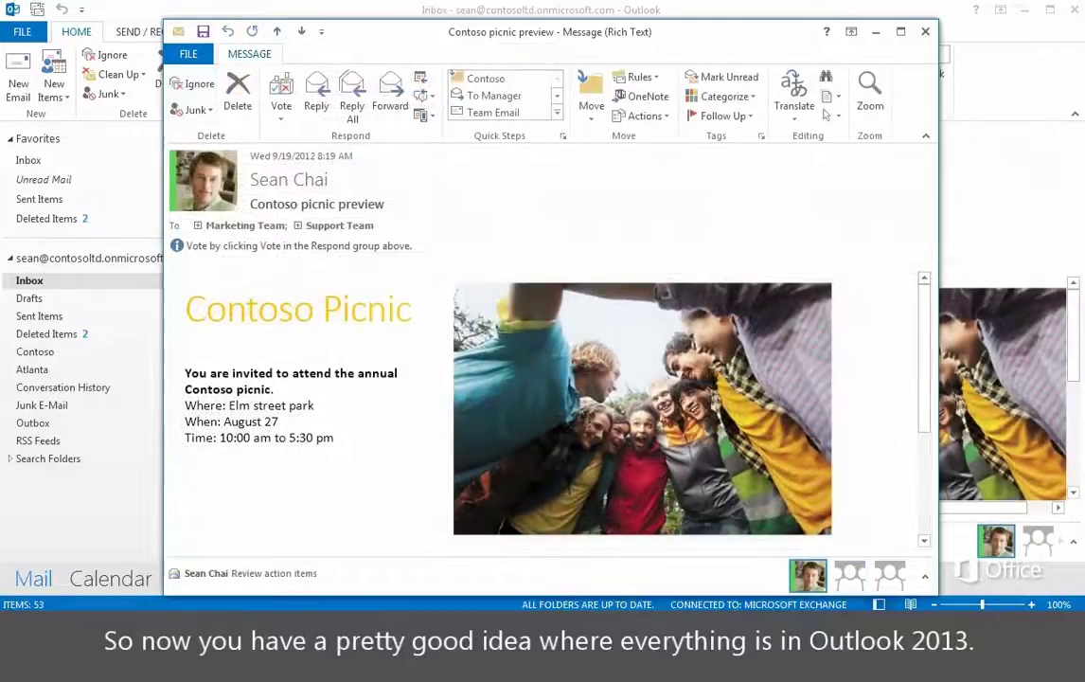
Step: Vote Yes on the received Contoso picnic preview message
{"action": "left_click", "coordinate": [282, 106]}
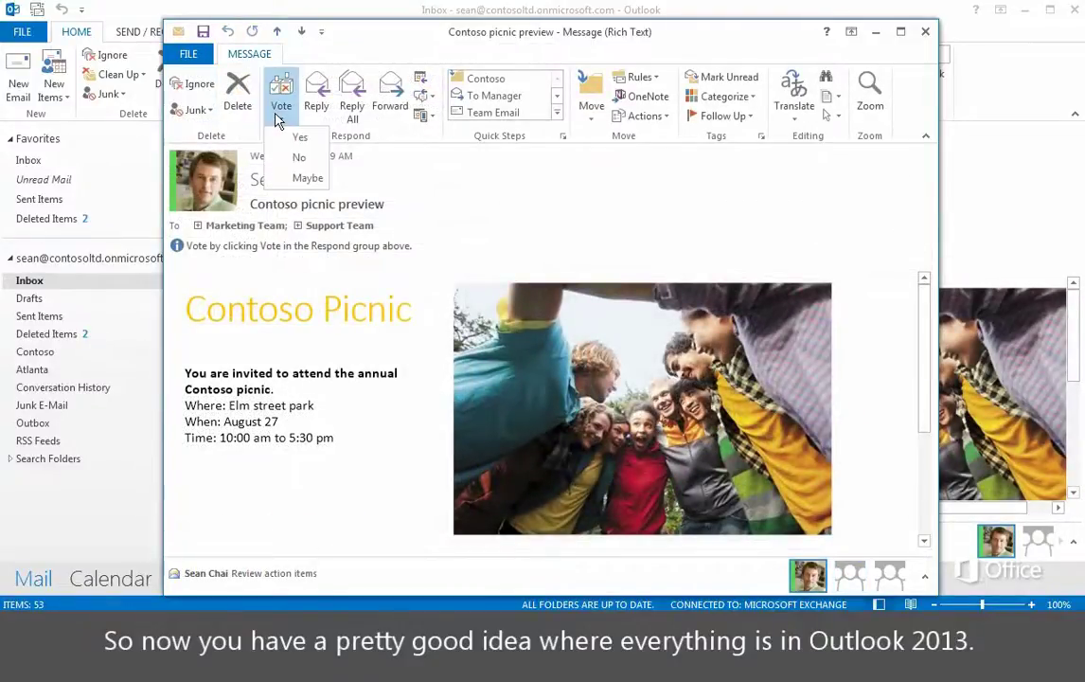
{"action": "left_click", "coordinate": [303, 137]}
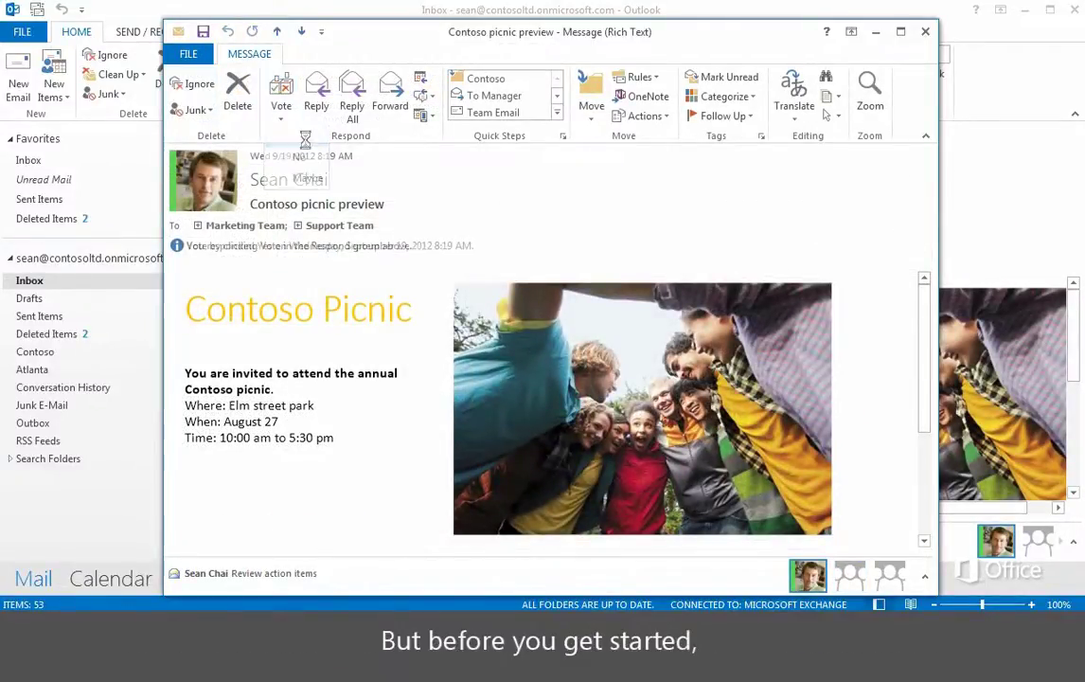